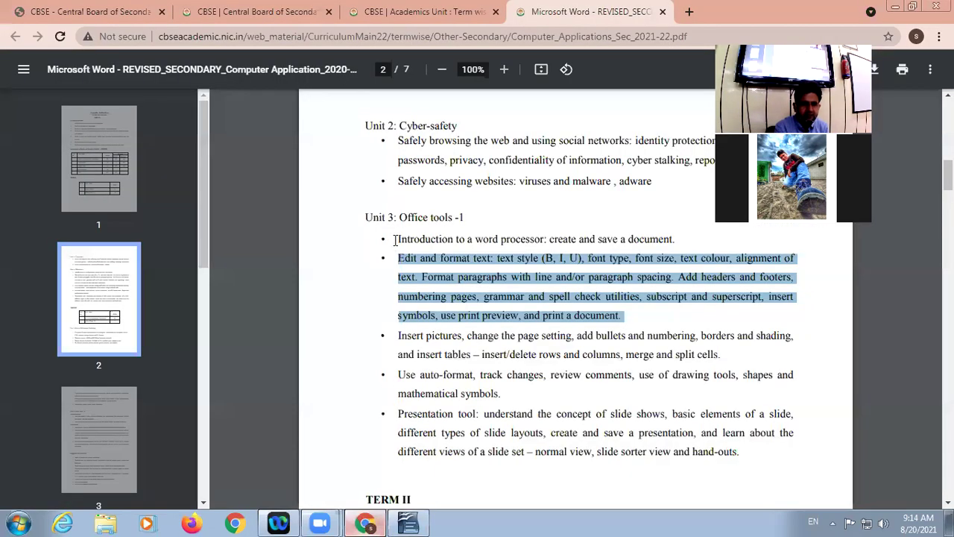
- Highlight the introduction to a word processor and the start of the text formatting topic under Unit 3 of the syllabus
{"action": "left_click_drag", "start_coordinate": [398, 239], "coordinate": [536, 234]}
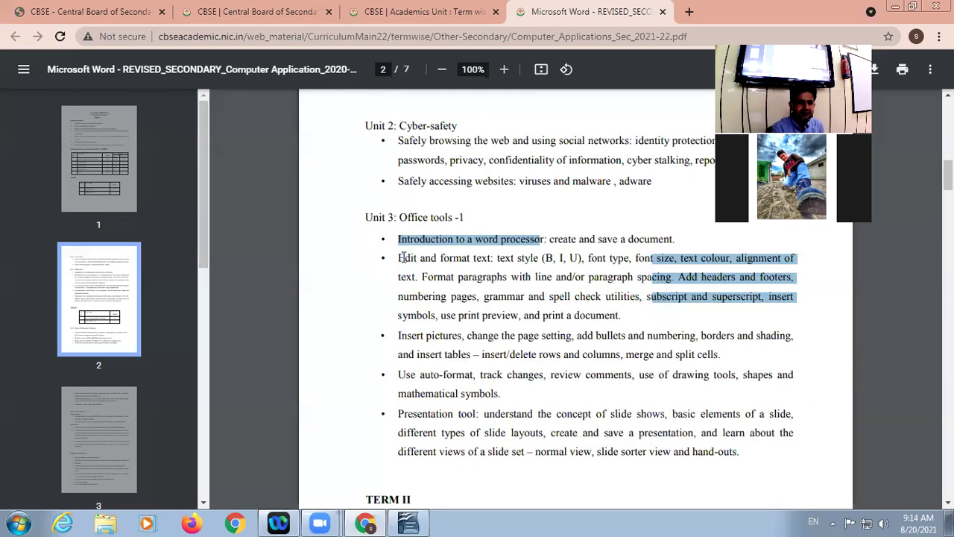
{"action": "left_click_drag", "start_coordinate": [401, 258], "coordinate": [564, 258]}
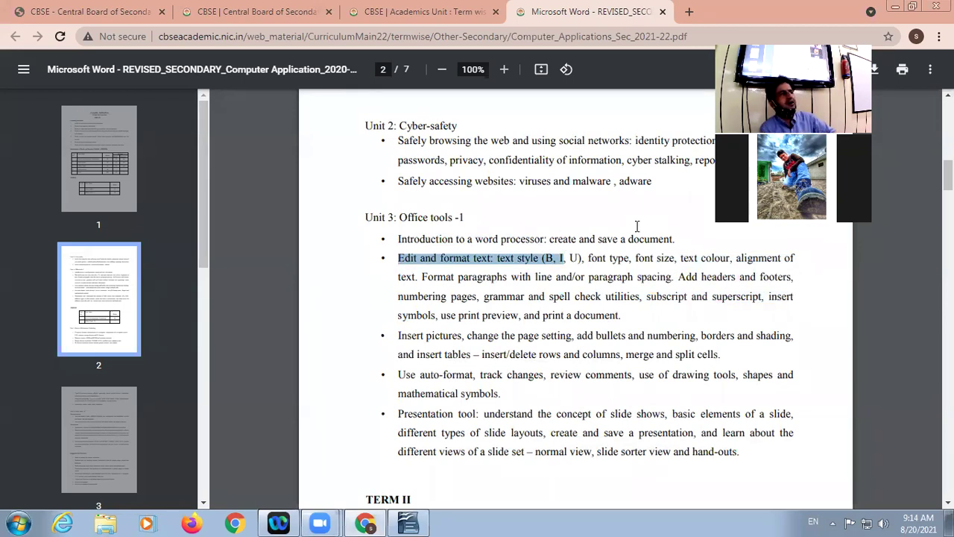
- Switch to OpenOffice Writer and examine the commands for creating a new document and opening an existing one
{"action": "left_click", "coordinate": [408, 523]}
{"action": "left_click", "coordinate": [10, 27]}
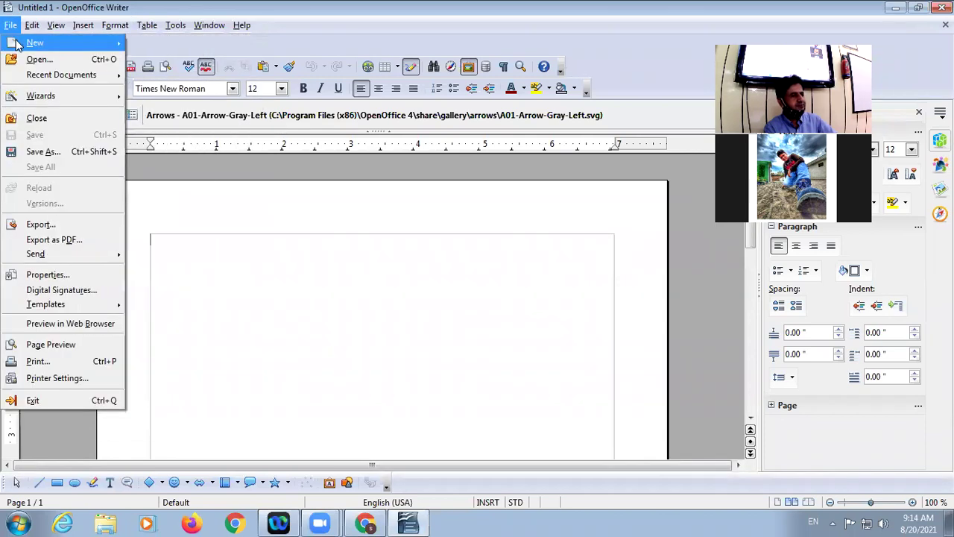
{"action": "mouse_move", "coordinate": [178, 27]}
{"action": "mouse_move", "coordinate": [10, 27]}
{"action": "mouse_move", "coordinate": [96, 41]}
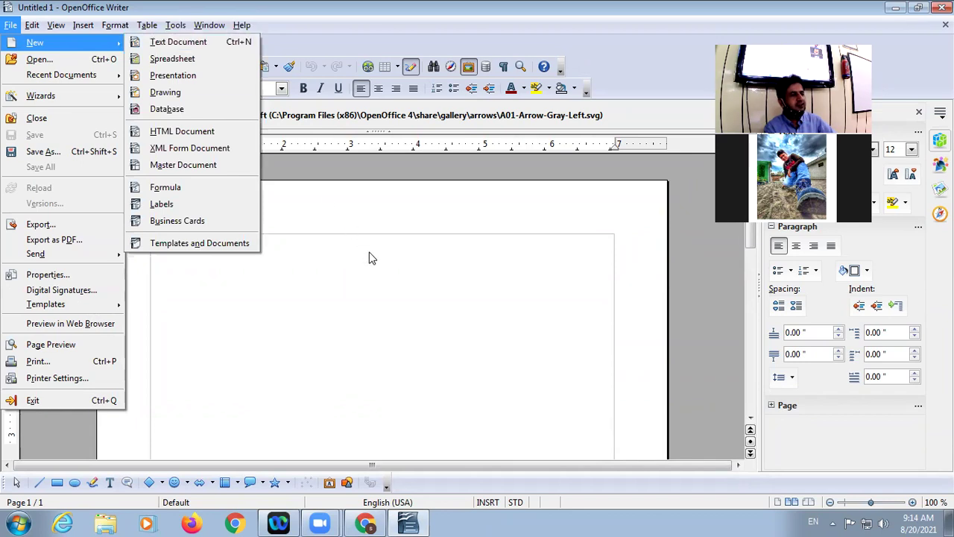
{"action": "left_click", "coordinate": [414, 319]}
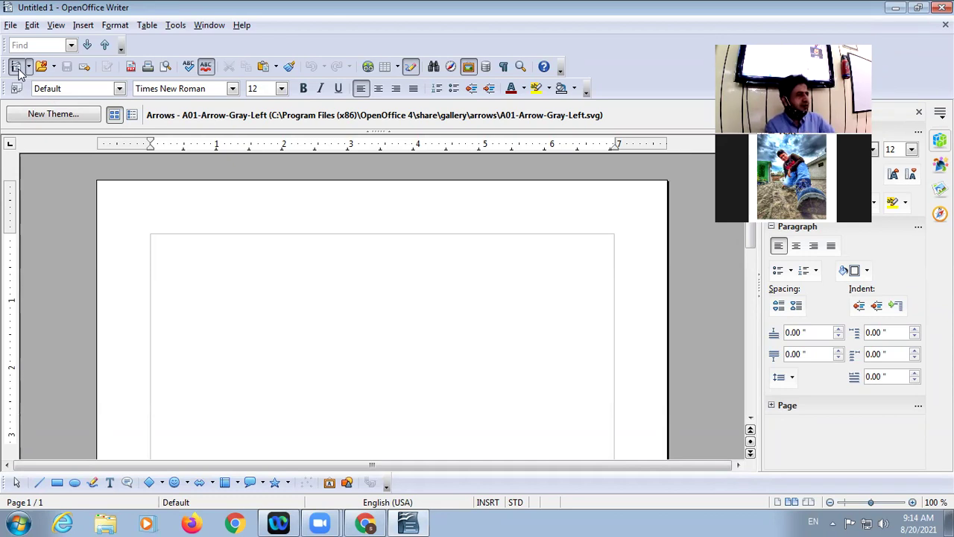
{"action": "left_click", "coordinate": [11, 25]}
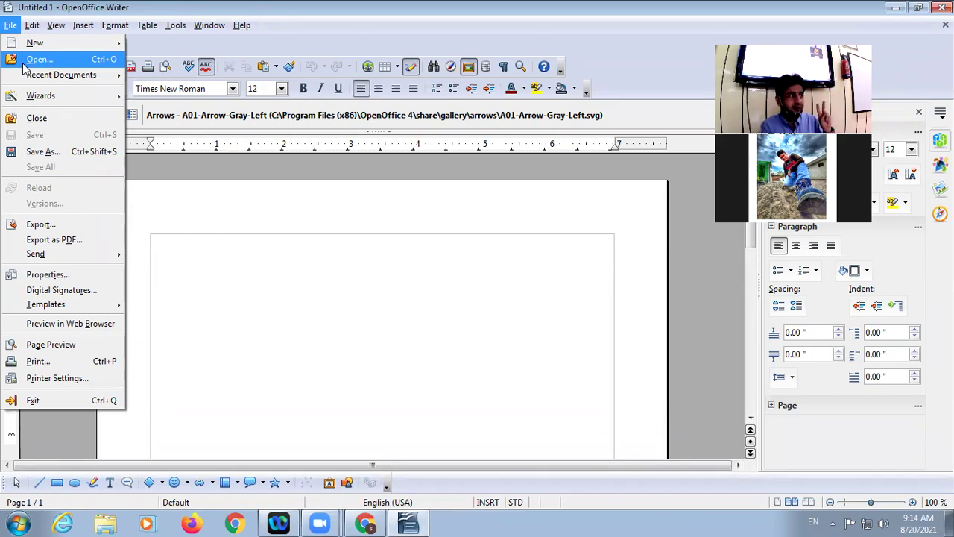
{"action": "left_click", "coordinate": [318, 339]}
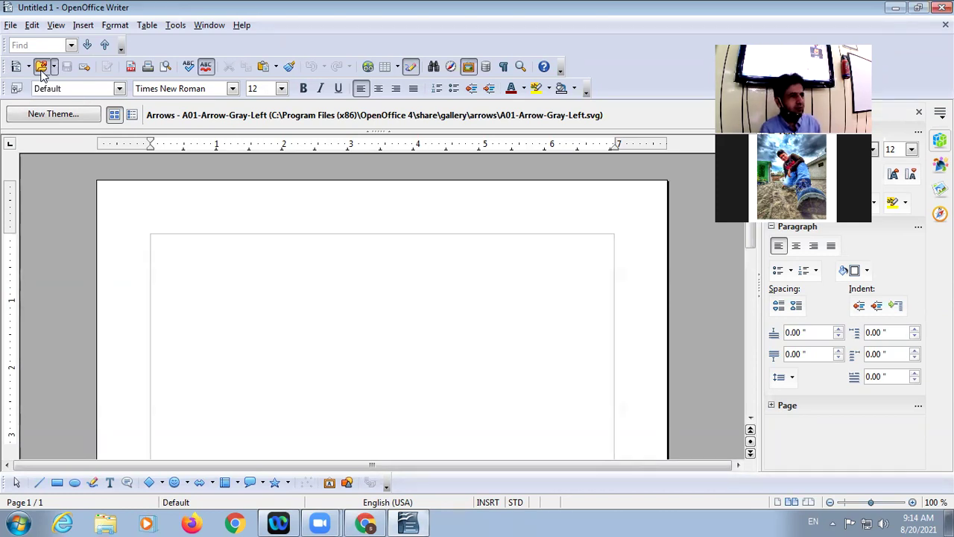
- Check the syllabus in Chrome, return to OpenOffice Writer and enter "SSDPS Jalandhar" at font size 36 in the blank document
{"action": "left_click", "coordinate": [372, 522]}
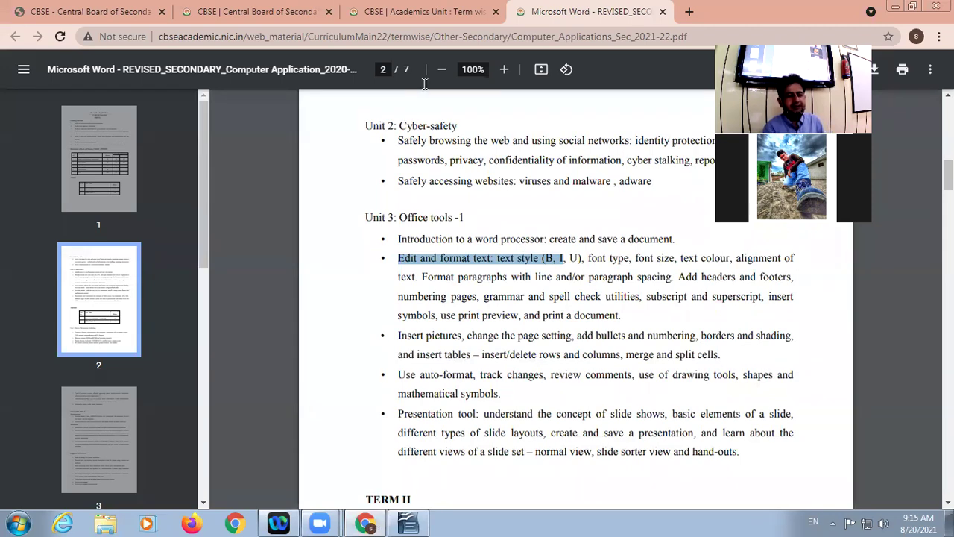
{"action": "left_click", "coordinate": [408, 522]}
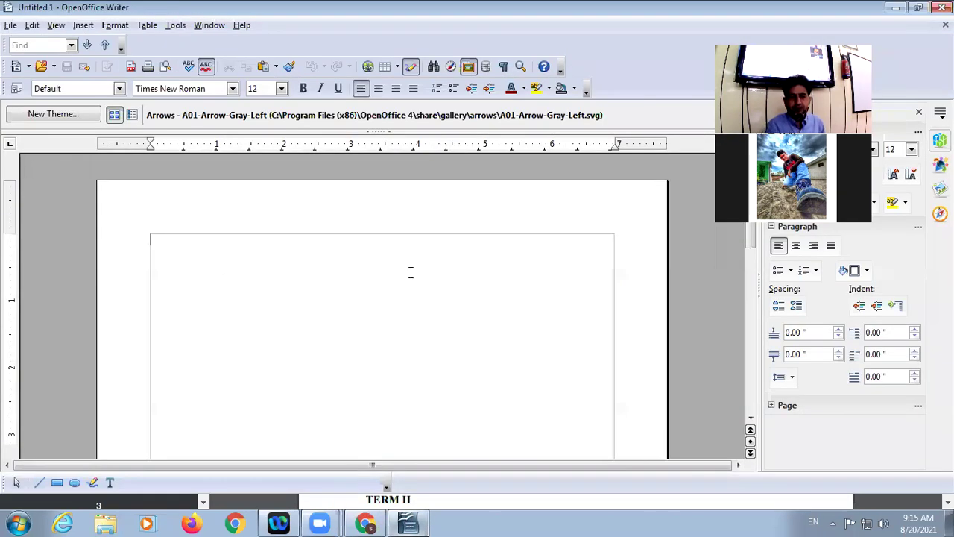
{"action": "left_click", "coordinate": [281, 88]}
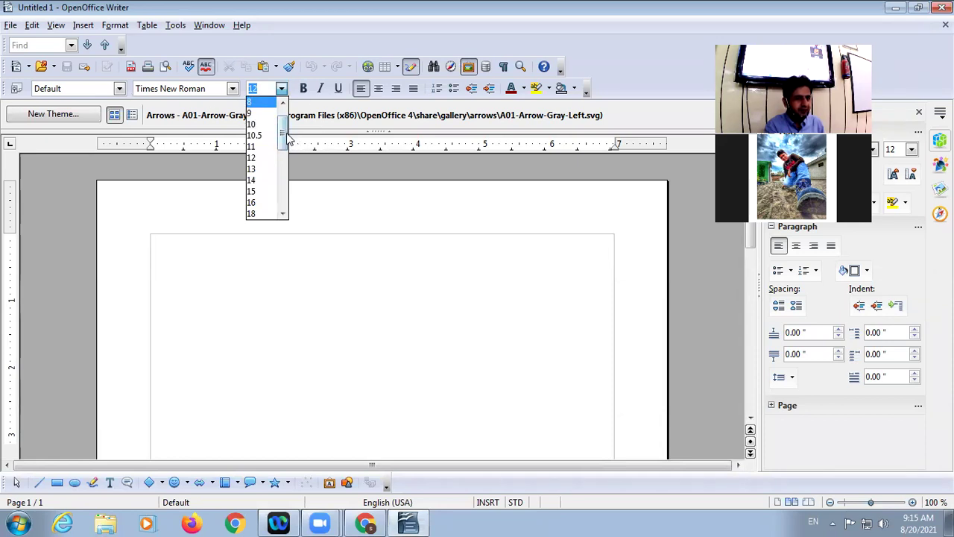
{"action": "left_click_drag", "start_coordinate": [282, 134], "coordinate": [283, 170]}
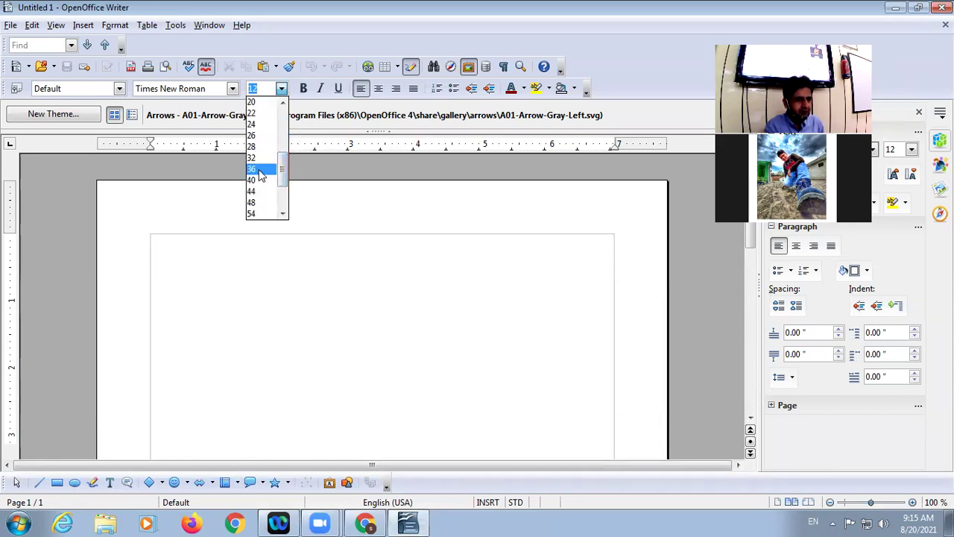
{"action": "left_click", "coordinate": [255, 170]}
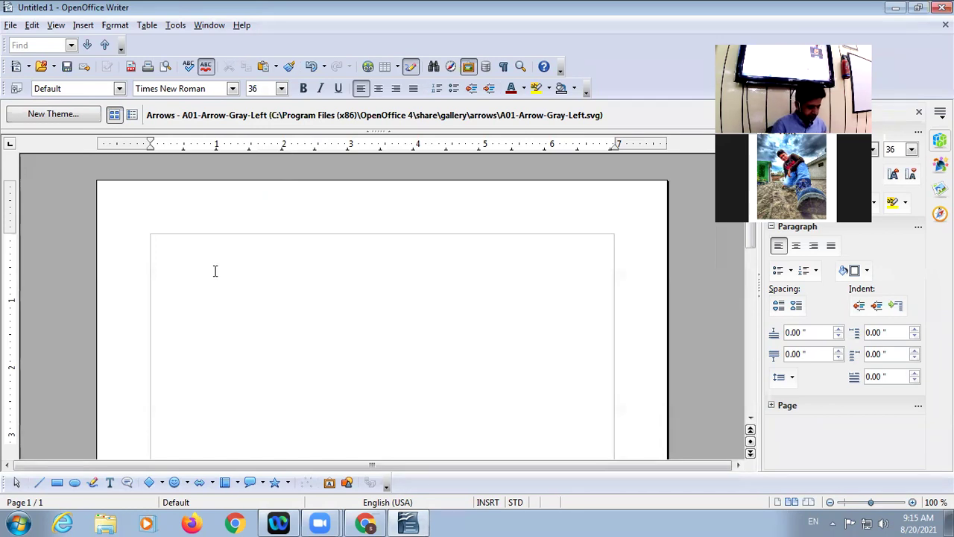
{"action": "type", "text": "SSDPS "}
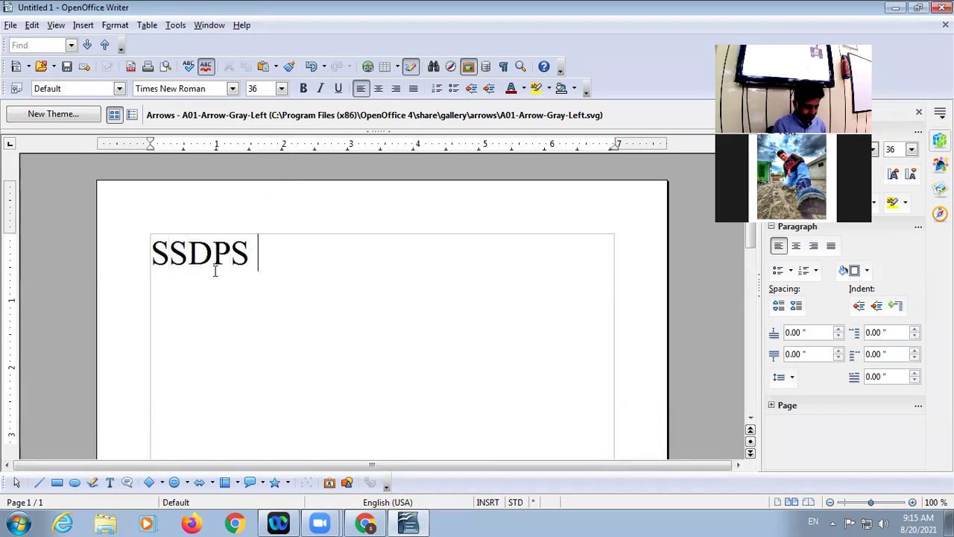
{"action": "type", "text": "Jalandhar"}
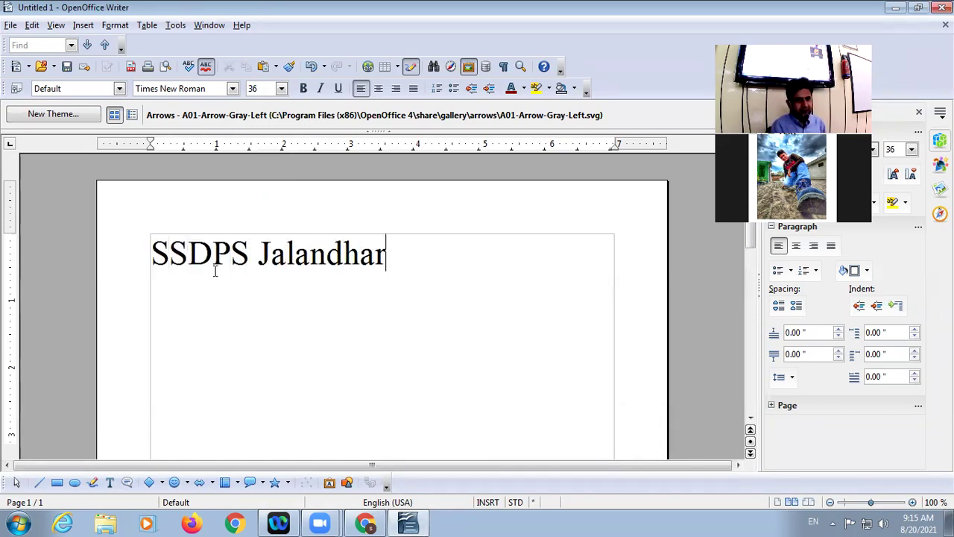
- Make the letters "SD" in "SSDPS" bold, italic and underlined, in the Tw Cen MT Condensed Extra Bold font
{"action": "left_click_drag", "start_coordinate": [169, 252], "coordinate": [215, 255]}
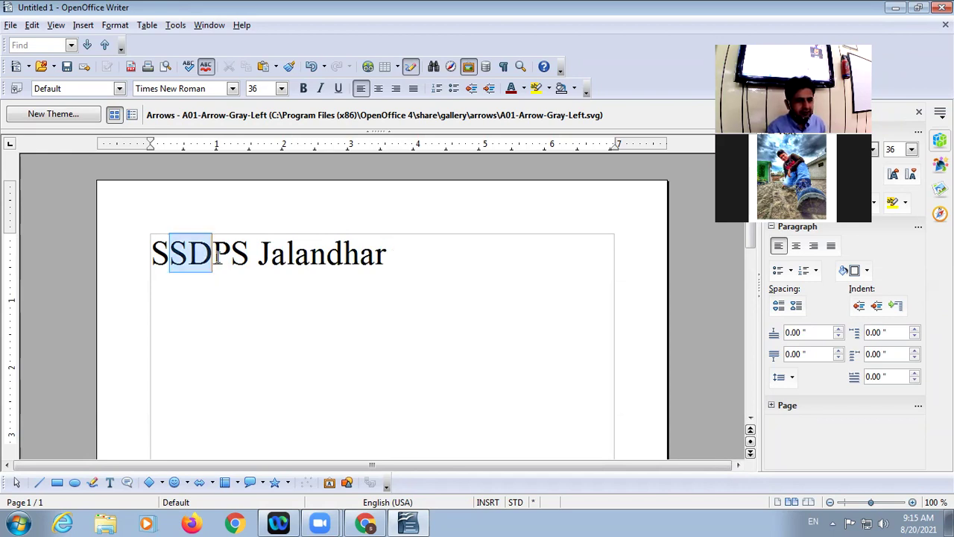
{"action": "left_click", "coordinate": [304, 89]}
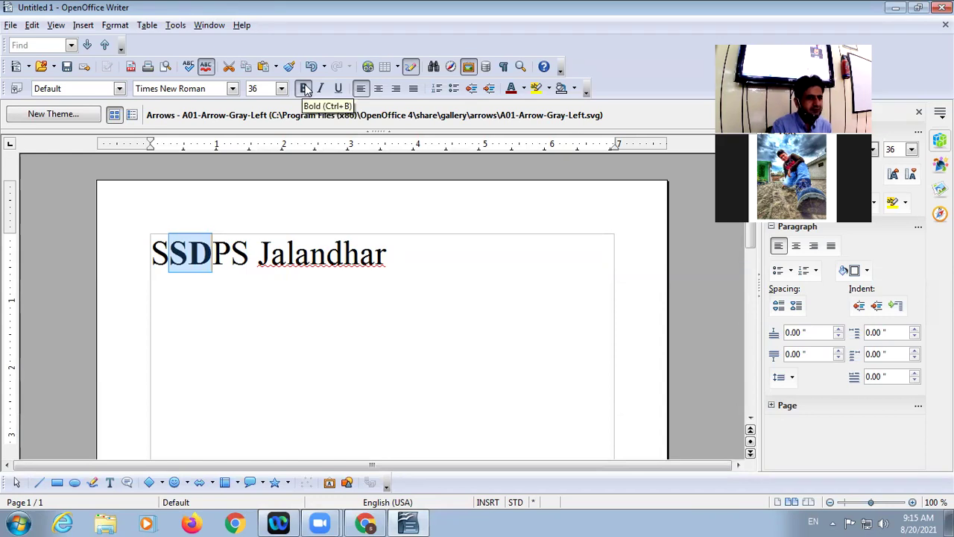
{"action": "left_click", "coordinate": [326, 91]}
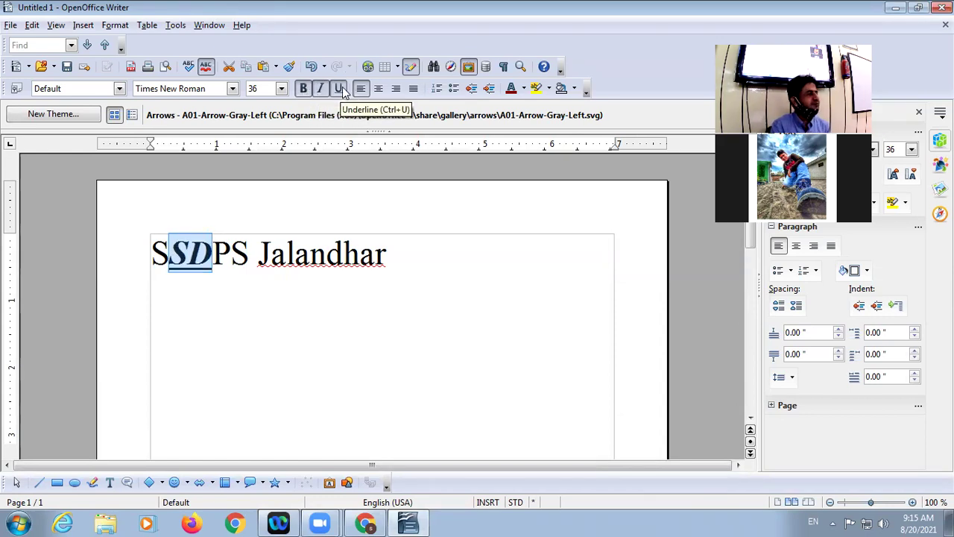
{"action": "left_click", "coordinate": [232, 88]}
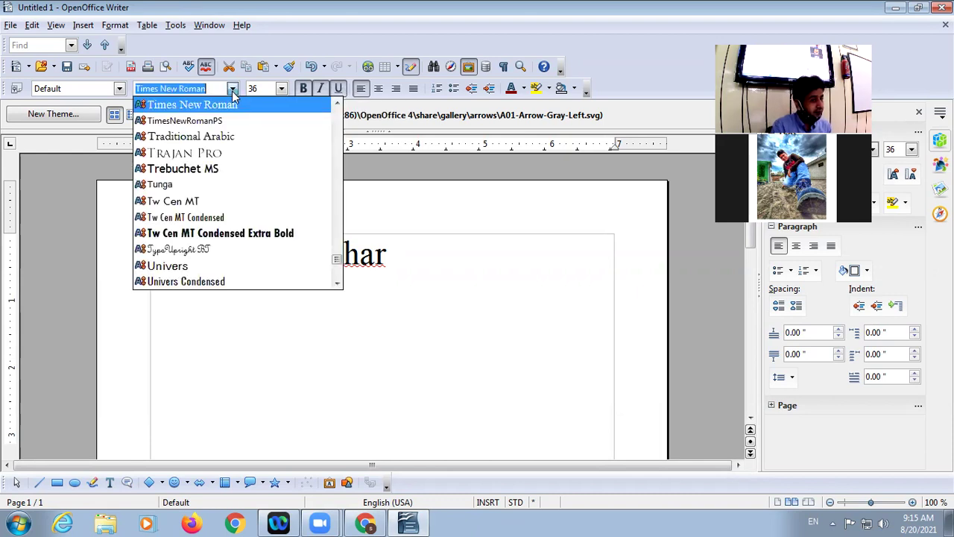
{"action": "left_click", "coordinate": [194, 233]}
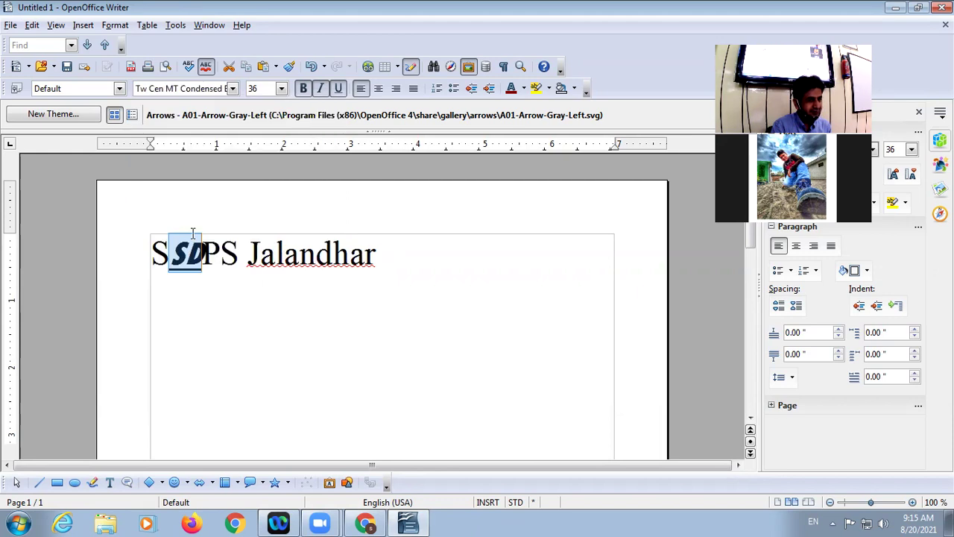
- Alternate the "SSDPS Jalandhar" line between centred and left alignment, leaving it centred
{"action": "left_click", "coordinate": [378, 90]}
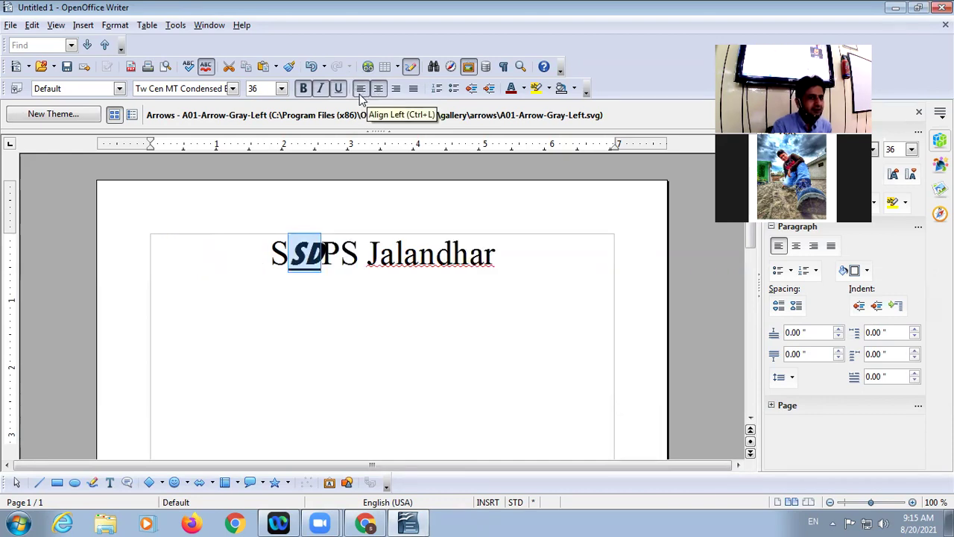
{"action": "left_click", "coordinate": [361, 94]}
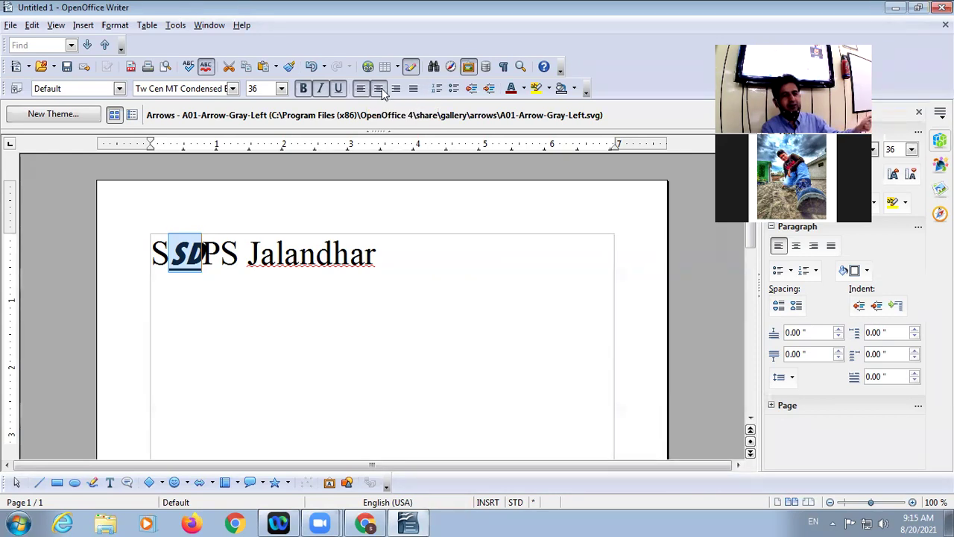
{"action": "left_click", "coordinate": [378, 89]}
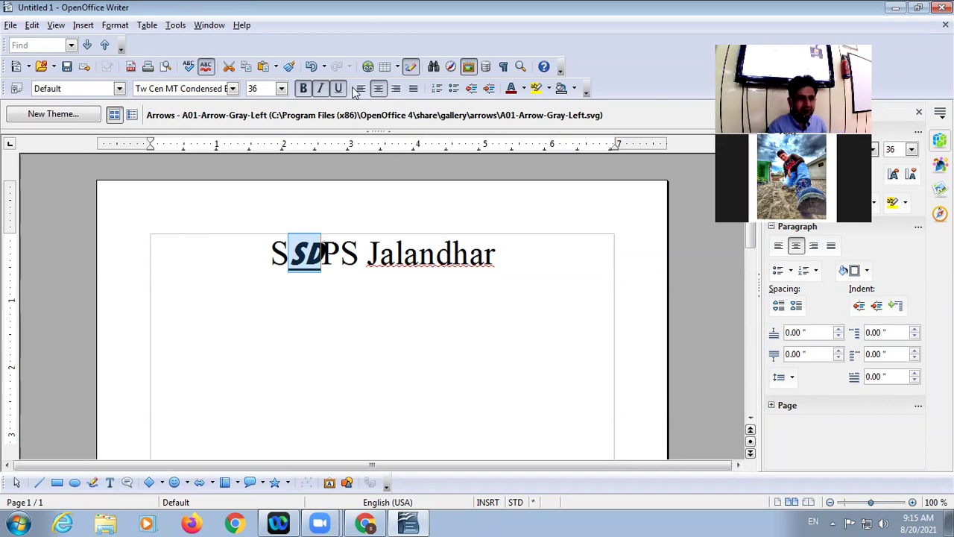
{"action": "left_click", "coordinate": [361, 90]}
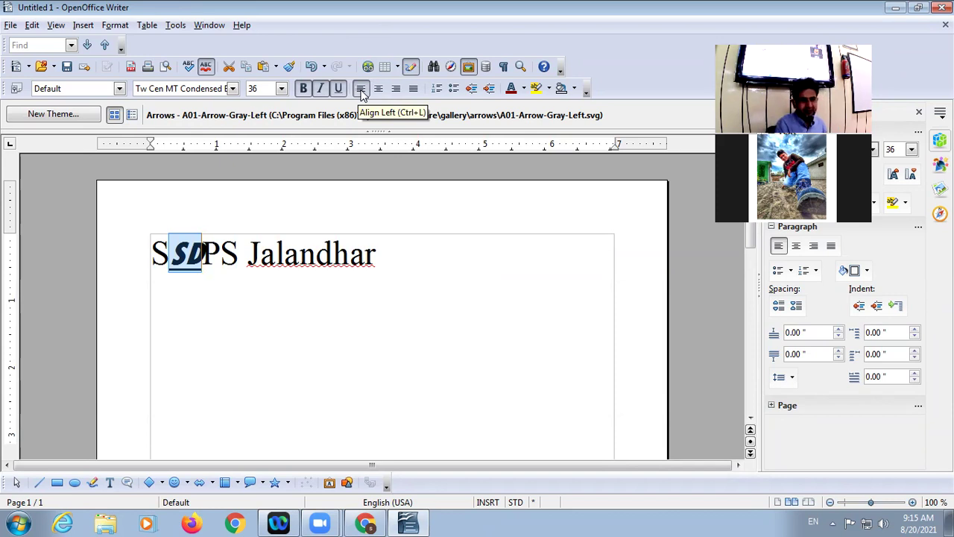
{"action": "key", "text": "ctrl+e"}
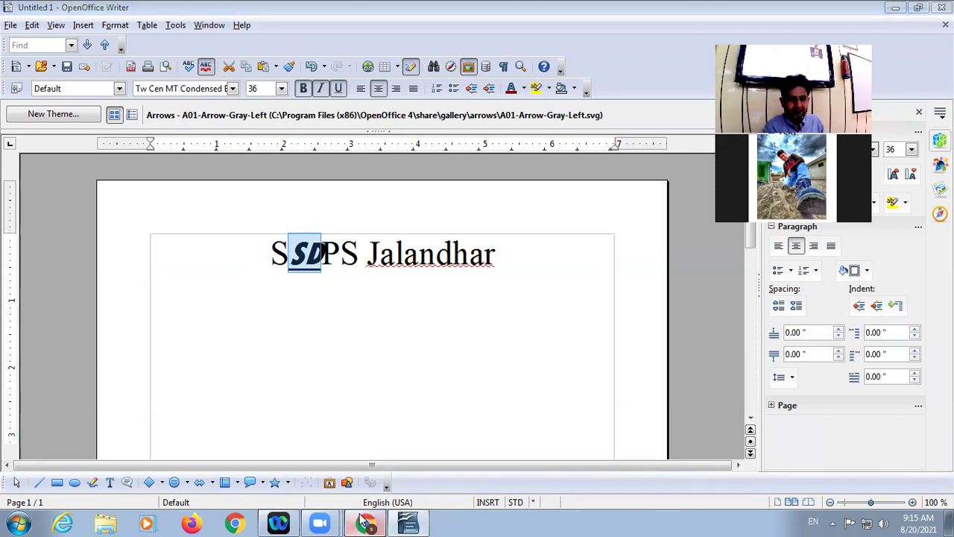
- Check the syllabus in Chrome, return to OpenOffice Writer, and apply red to the letters "SD" and a yellow background to the paragraph
{"action": "left_click", "coordinate": [365, 523]}
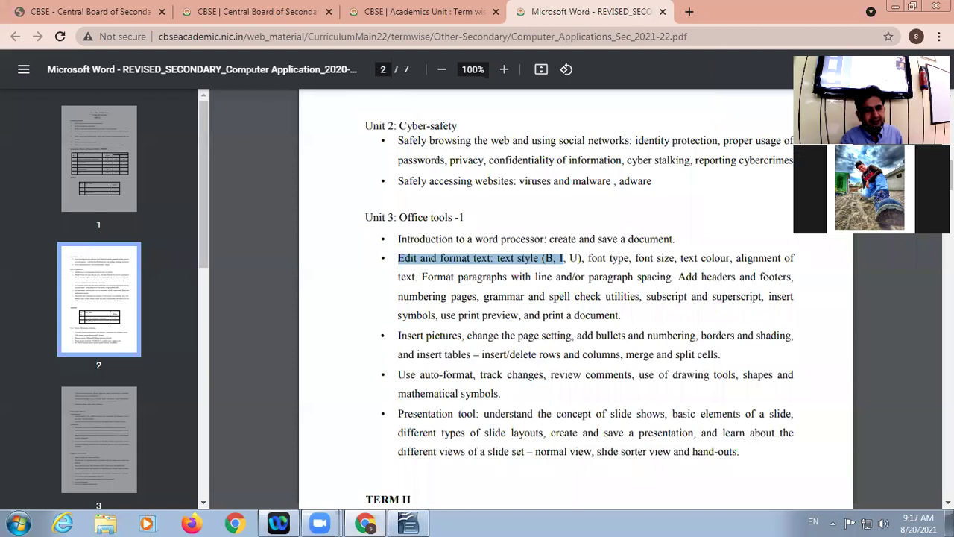
{"action": "left_click", "coordinate": [409, 522]}
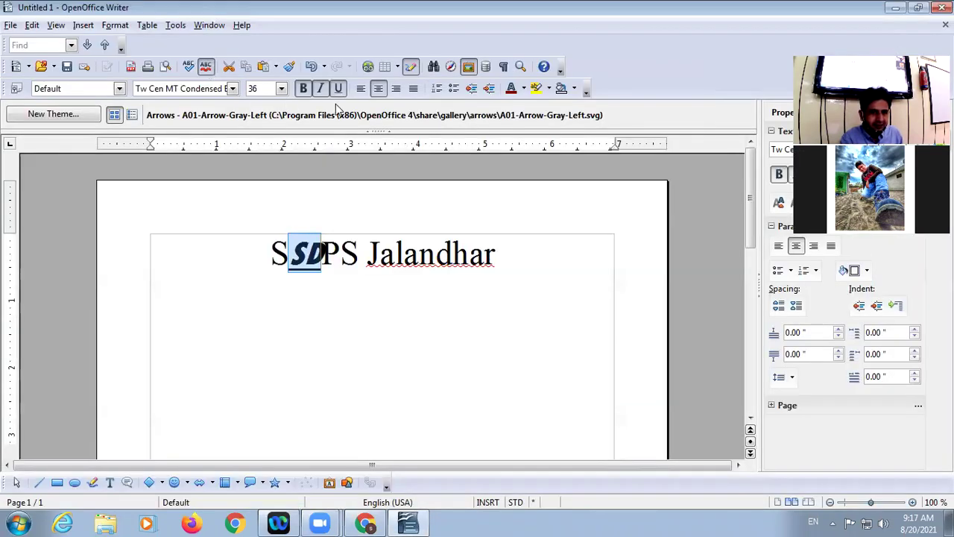
{"action": "left_click", "coordinate": [524, 91]}
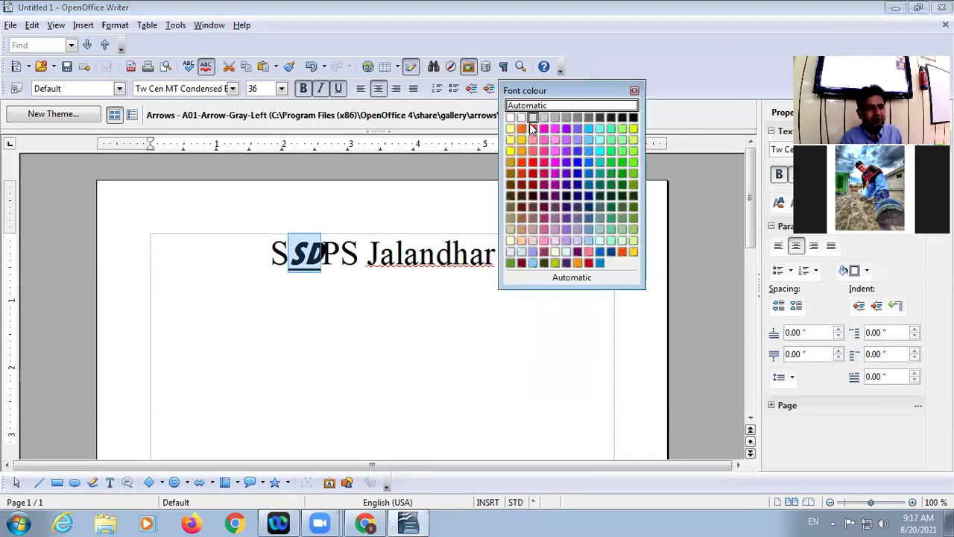
{"action": "left_click", "coordinate": [532, 163]}
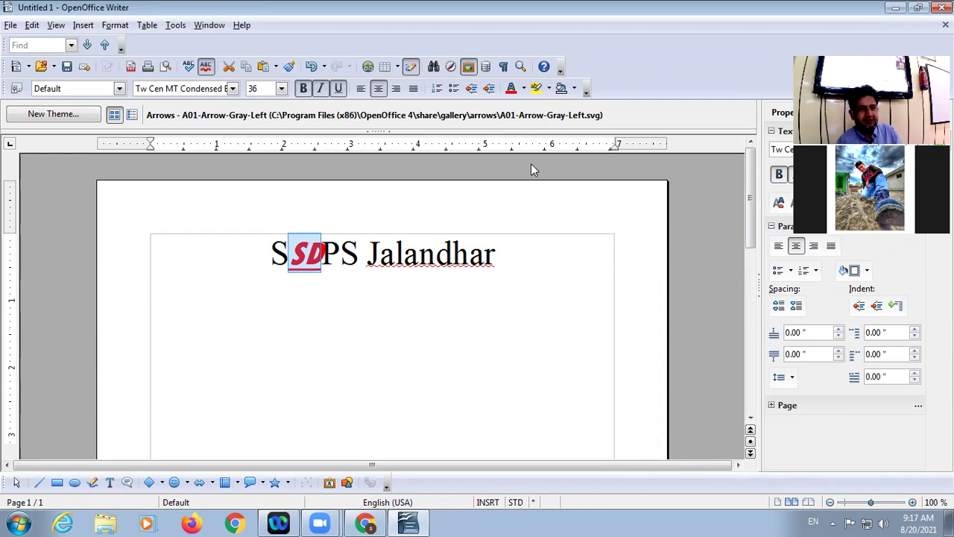
{"action": "left_click", "coordinate": [574, 89]}
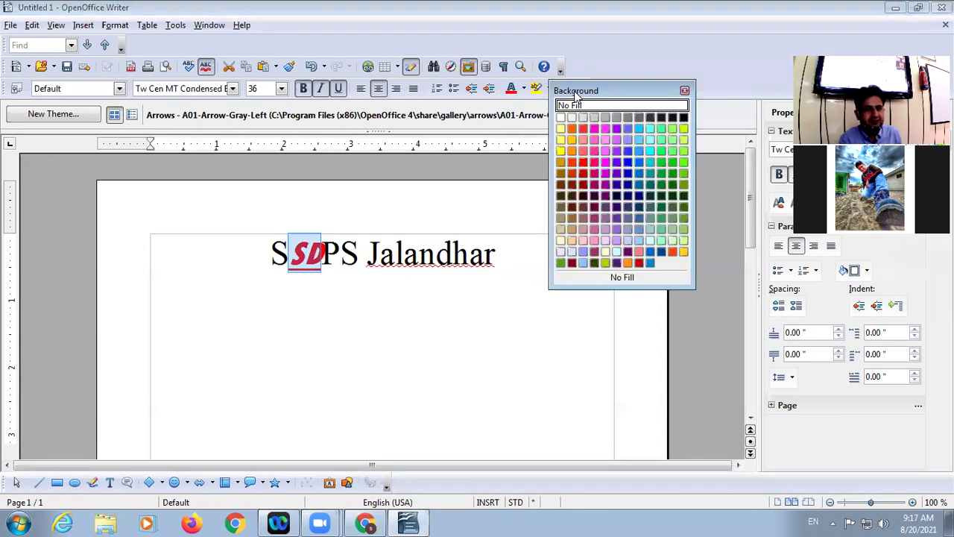
{"action": "left_click", "coordinate": [561, 140]}
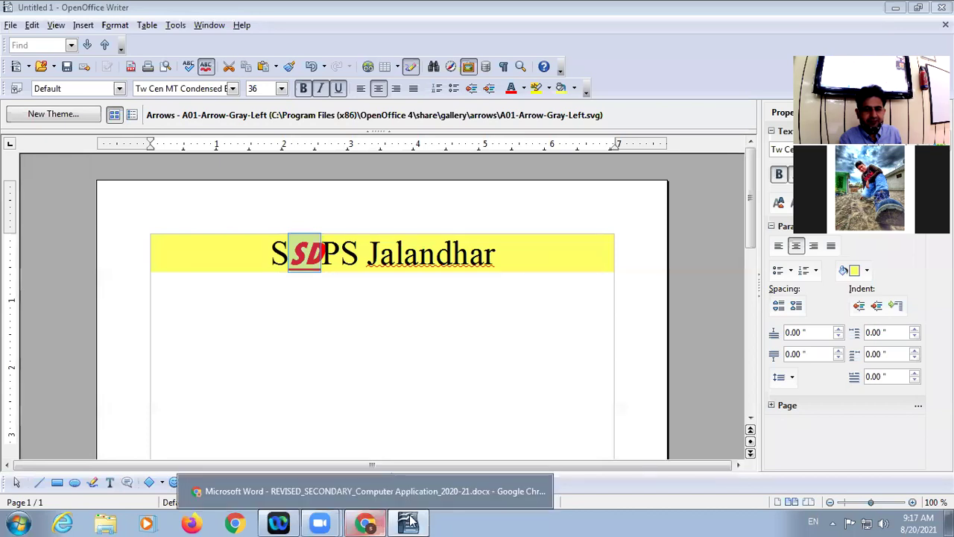
- Highlight the line and paragraph spacing topic in the syllabus in Chrome and return to OpenOffice Writer
{"action": "left_click", "coordinate": [366, 522]}
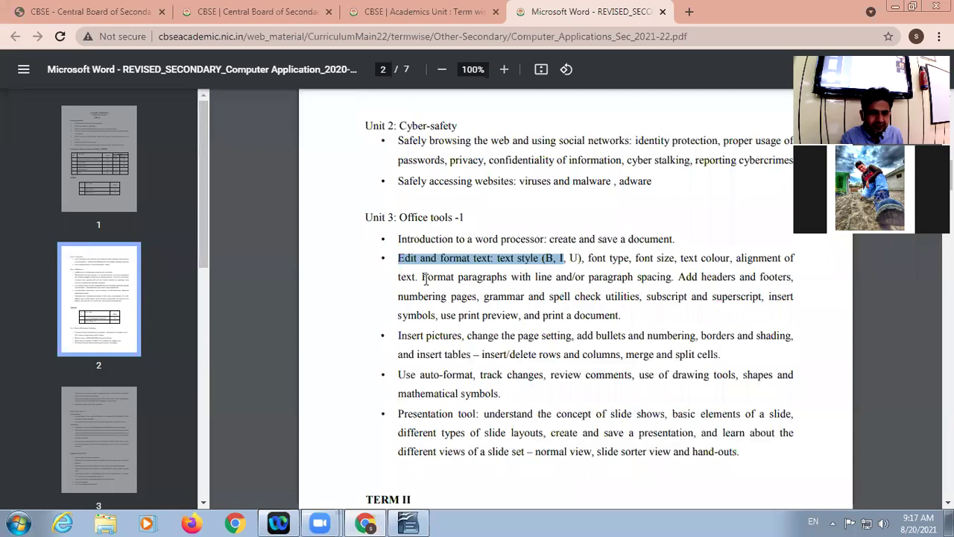
{"action": "left_click_drag", "start_coordinate": [421, 276], "coordinate": [675, 277]}
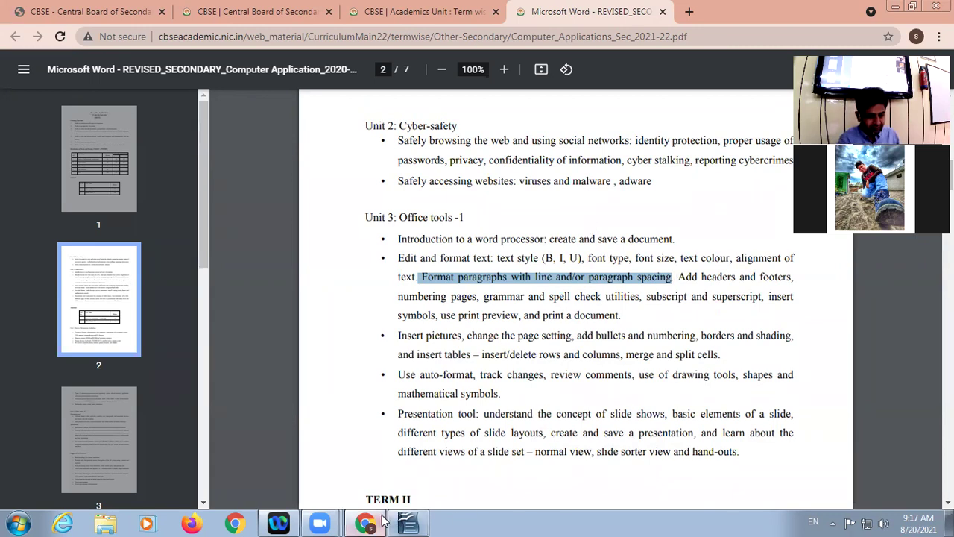
{"action": "left_click", "coordinate": [409, 521]}
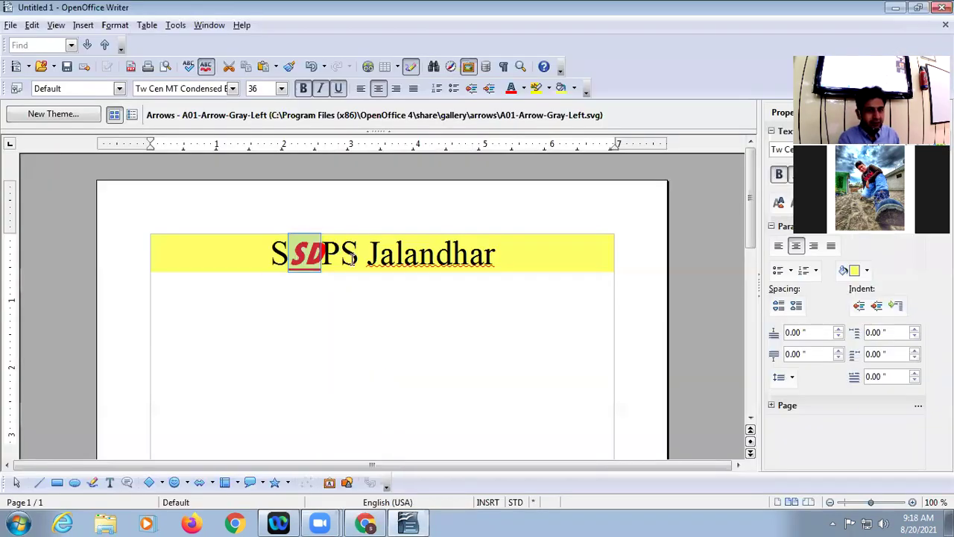
- Extend the "SSDPS Jalandhar" line with the words "is a good school."
{"action": "left_click", "coordinate": [524, 256]}
{"action": "type", "text": "is a go"}
{"action": "type", "text": "og s"}
{"action": "key", "text": "BackSpace"}
{"action": "key", "text": "BackSpace"}
{"action": "key", "text": "BackSpace"}
{"action": "type", "text": "d "}
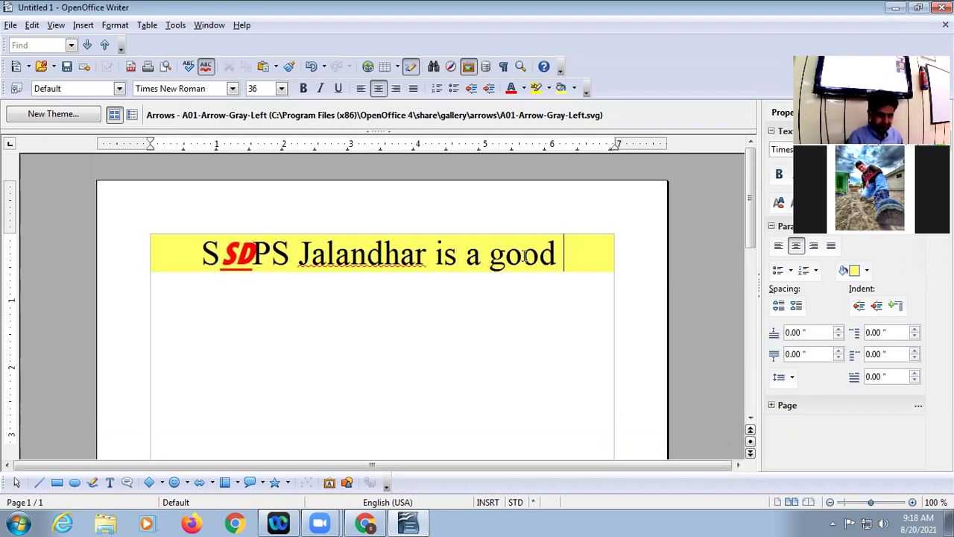
{"action": "type", "text": "schoo"}
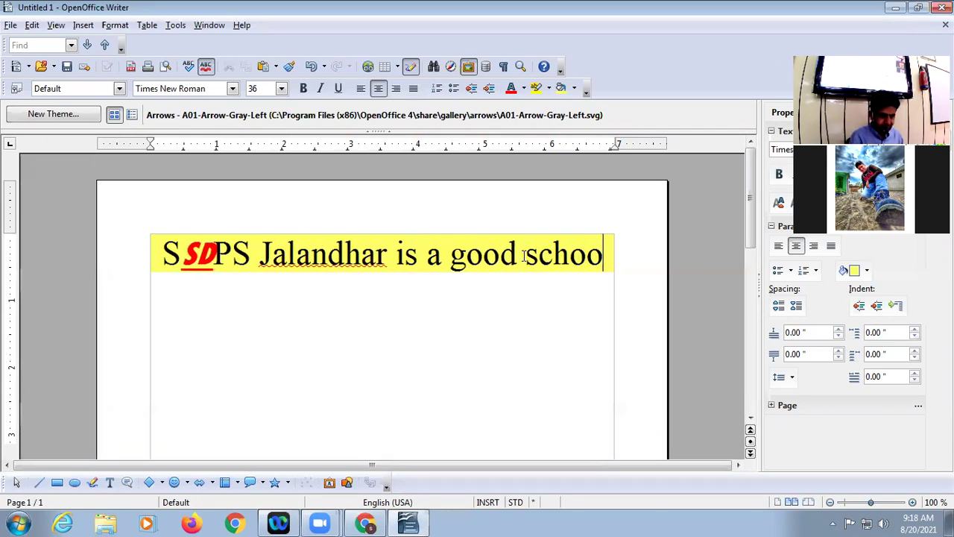
{"action": "type", "text": "l."}
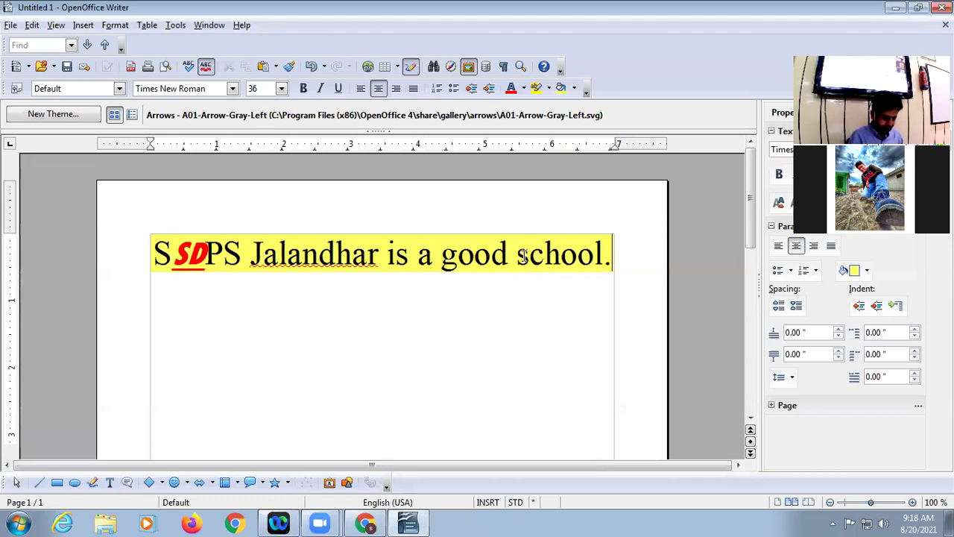
{"action": "key", "text": "Return"}
{"action": "type", "text": "It"}
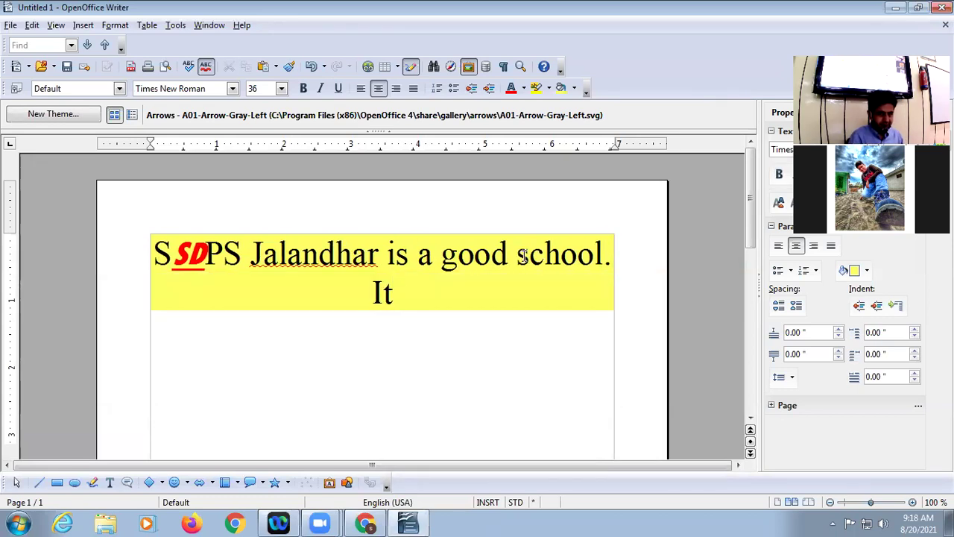
{"action": "key", "text": "BackSpace"}
{"action": "key", "text": "BackSpace"}
{"action": "key", "text": "BackSpace"}
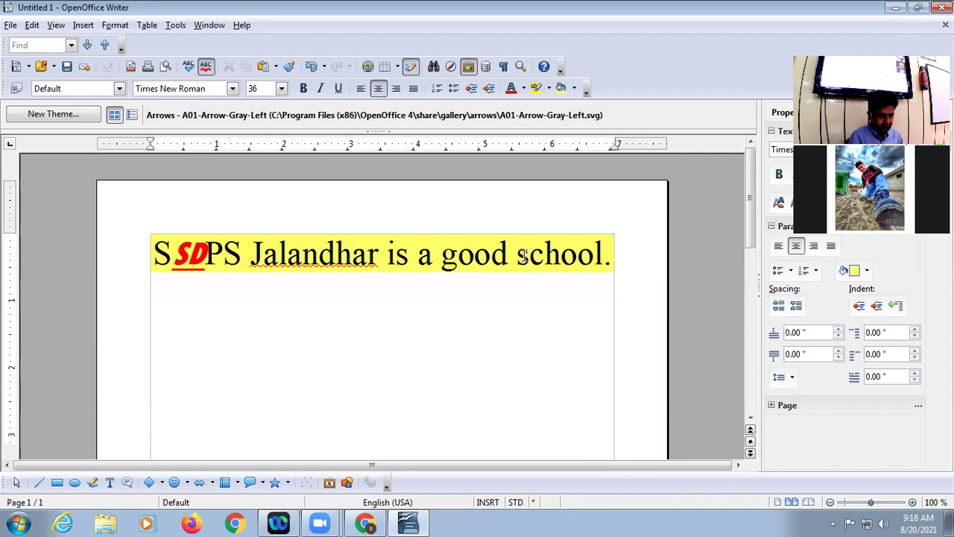
- Continue the text after the first sentence with "It is a senior secondary school. It is in Jalandhar"
{"action": "key", "text": "Return"}
{"action": "type", "text": "It is a "}
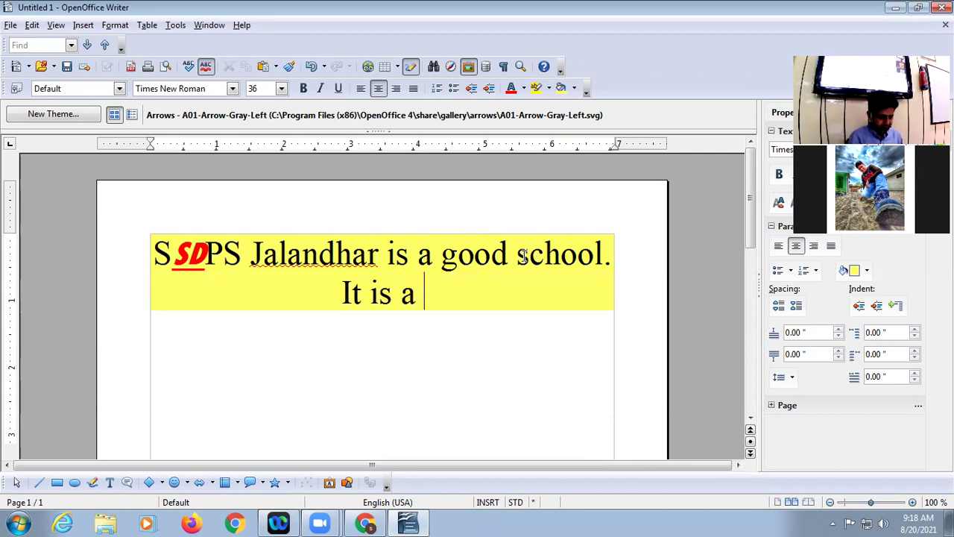
{"action": "type", "text": "senior"}
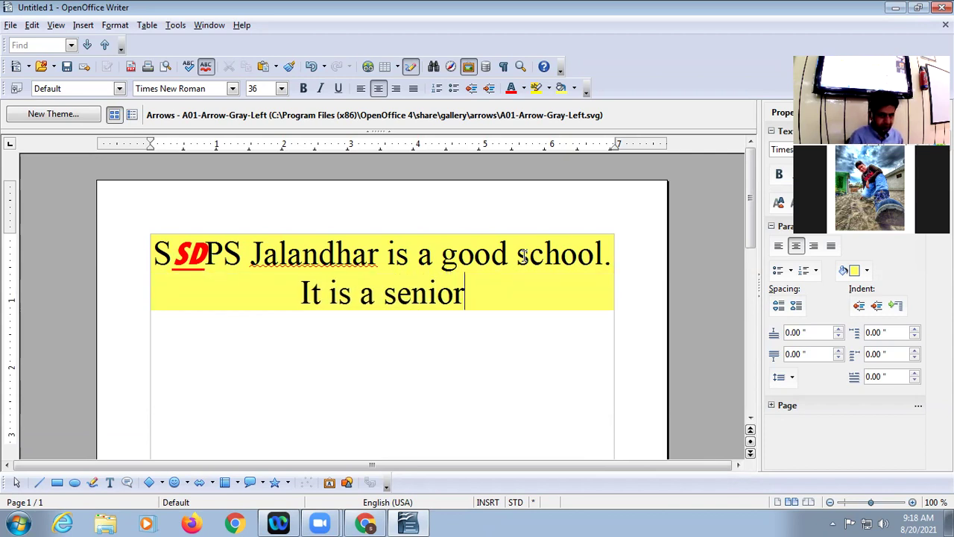
{"action": "type", "text": " secondary"}
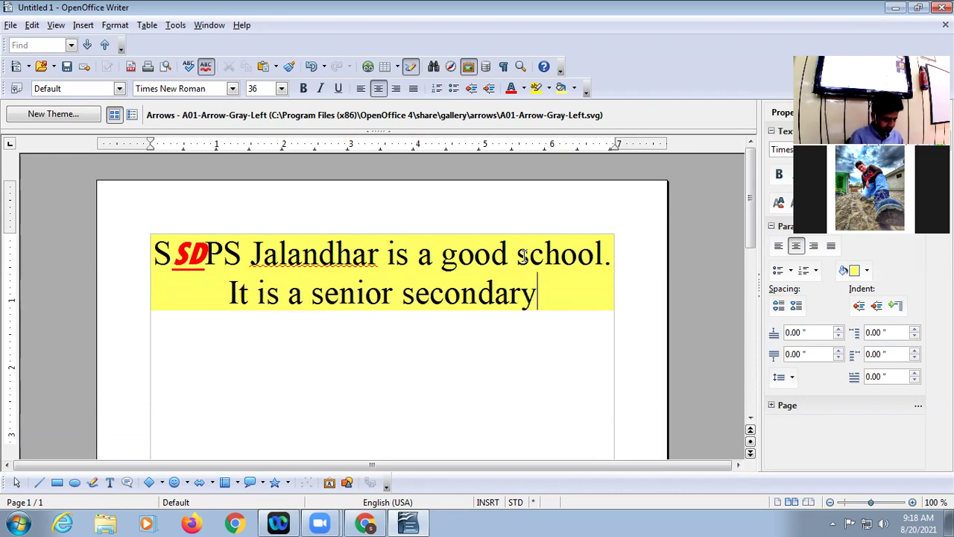
{"action": "type", "text": " school"}
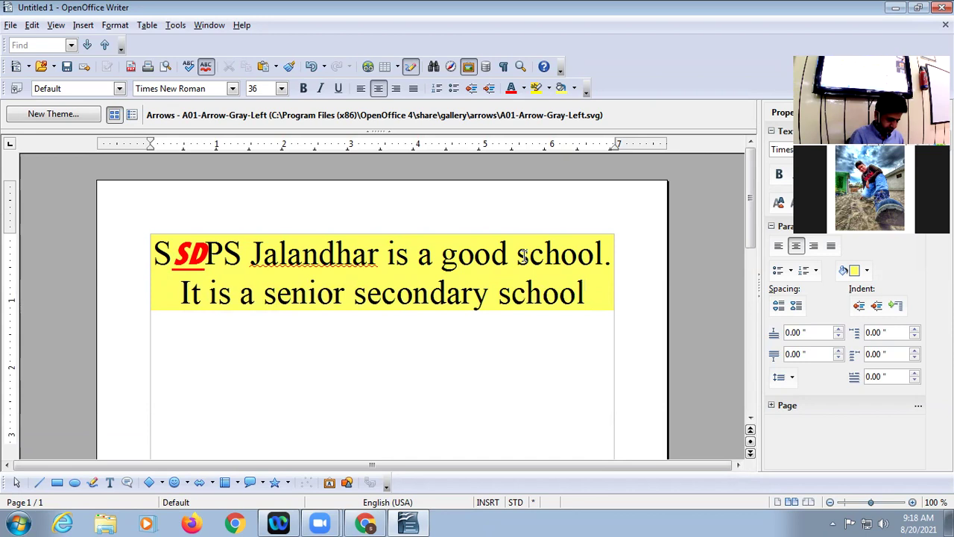
{"action": "type", "text": ". I"}
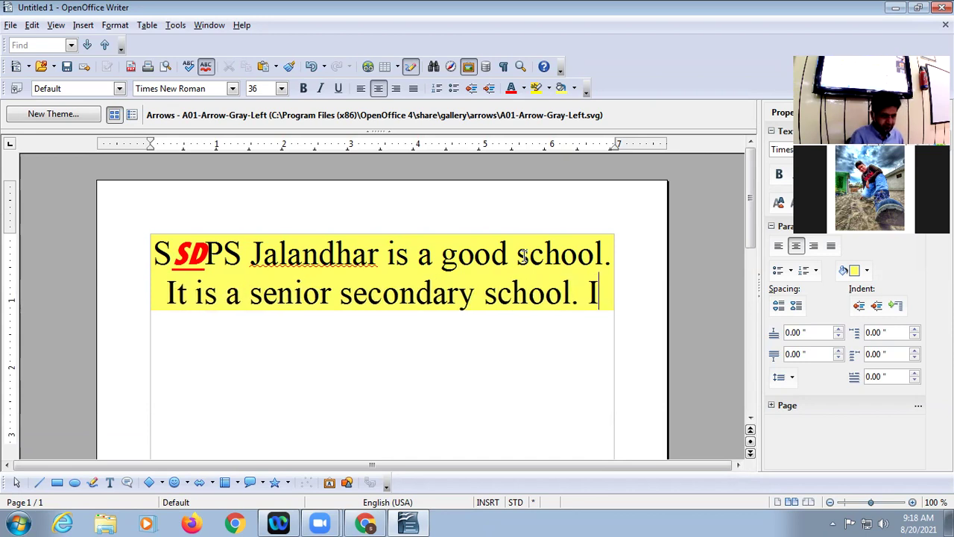
{"action": "type", "text": "t is in Jalan"}
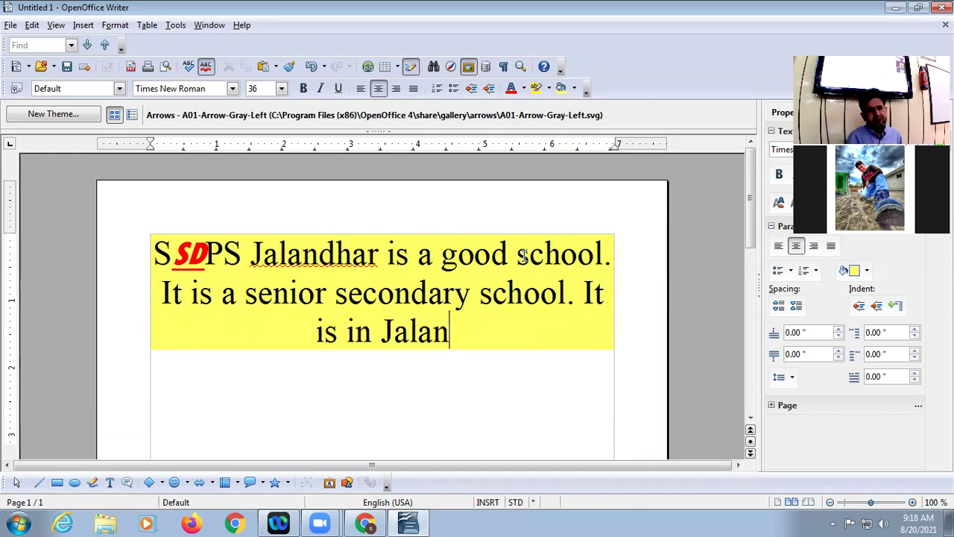
{"action": "type", "text": "dhar"}
- Apply double line spacing to the paragraph about the school and undo the change
{"action": "left_click", "coordinate": [298, 278]}
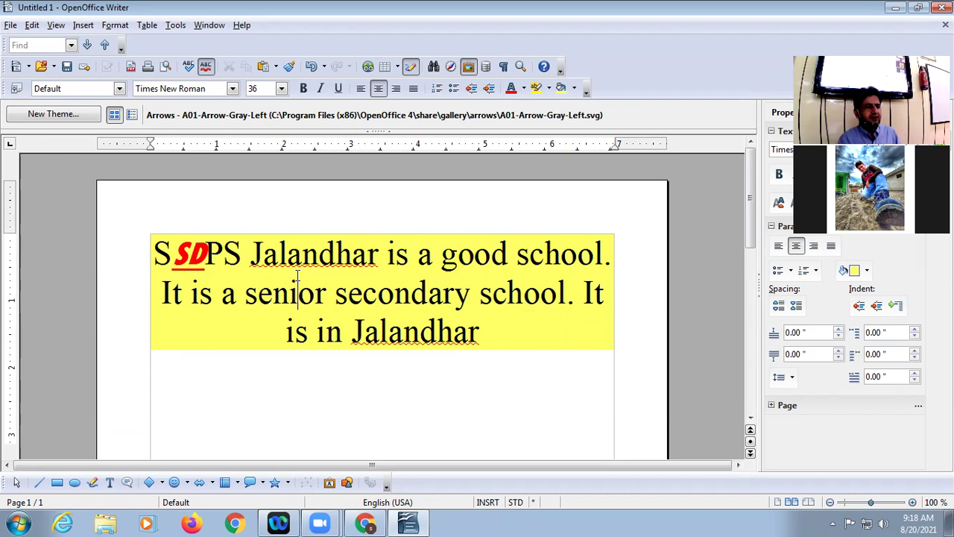
{"action": "left_click", "coordinate": [117, 25]}
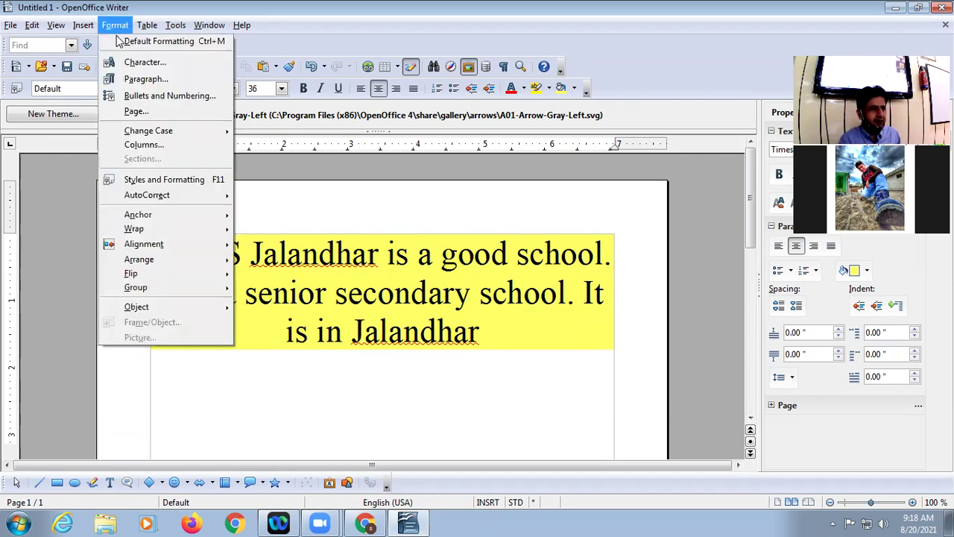
{"action": "left_click", "coordinate": [142, 79]}
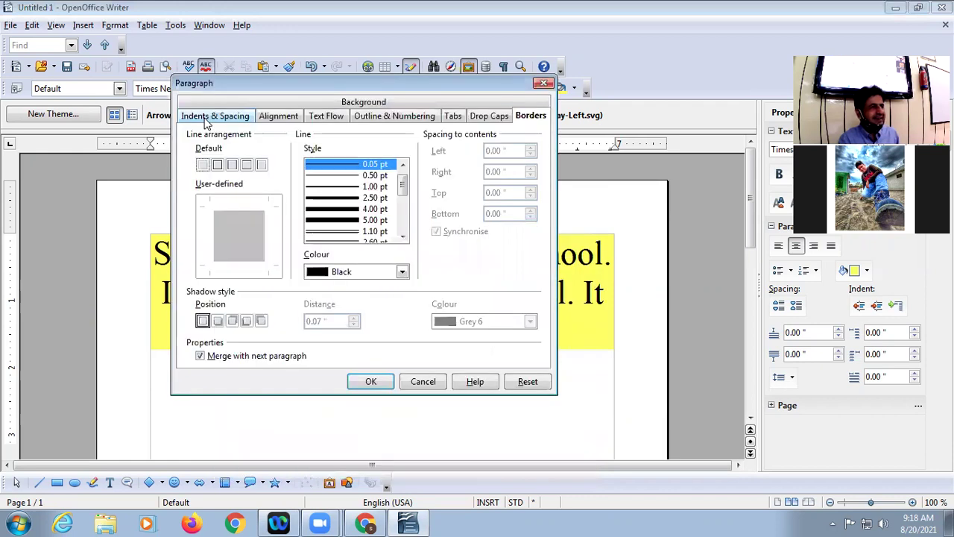
{"action": "left_click", "coordinate": [206, 118]}
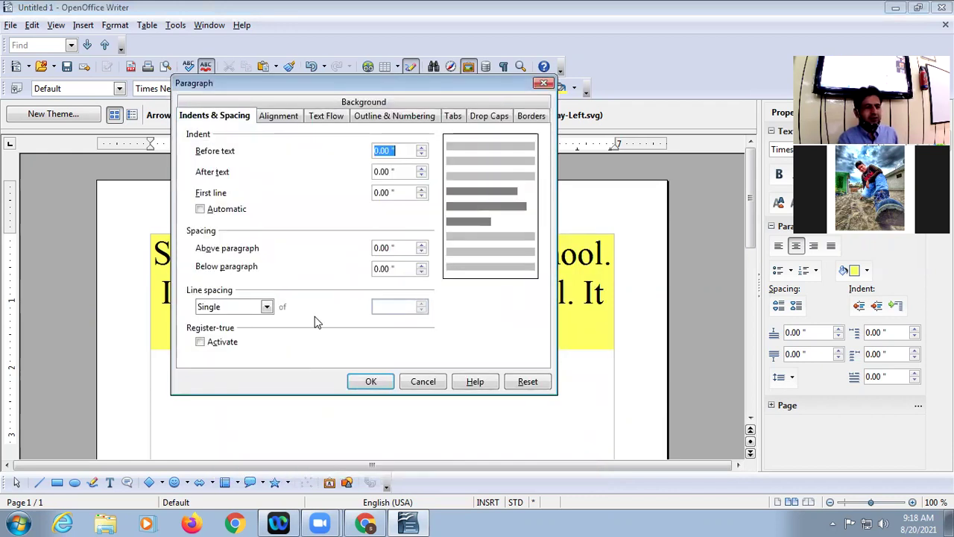
{"action": "left_click", "coordinate": [267, 308]}
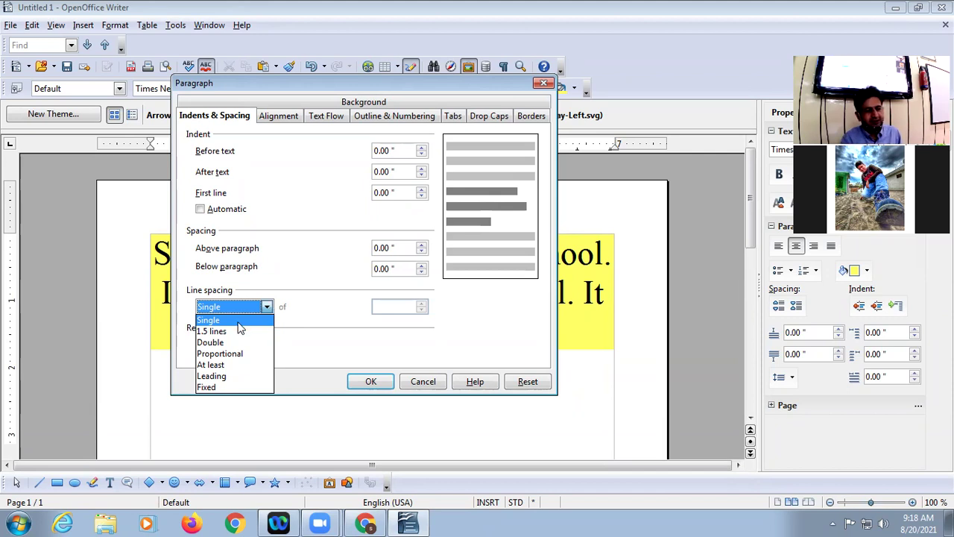
{"action": "left_click", "coordinate": [229, 345]}
{"action": "left_click", "coordinate": [368, 381]}
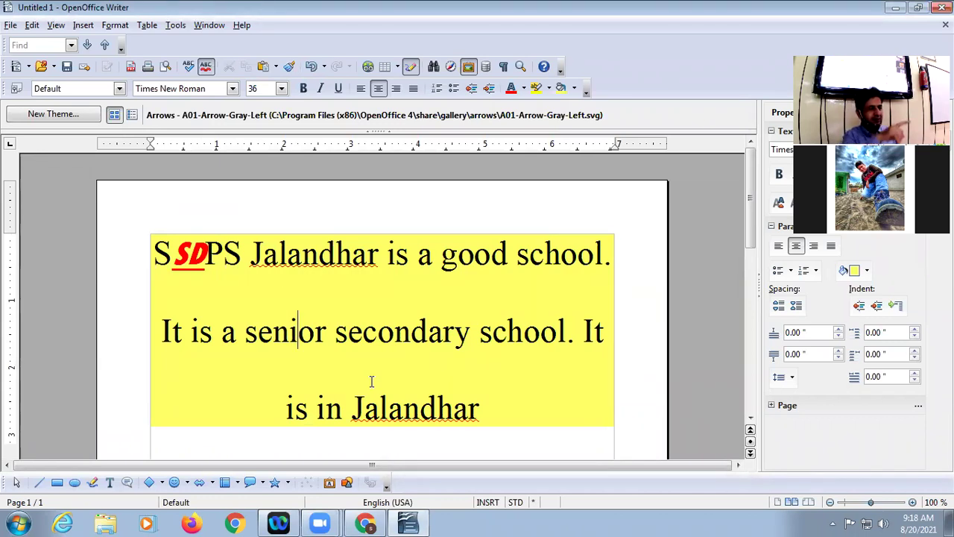
{"action": "key", "text": "ctrl+1"}
- End the paragraph with a full stop and add a new paragraph reading "We are in Senior Computer Lab doing Writer Software"
{"action": "left_click", "coordinate": [515, 342]}
{"action": "type", "text": "."}
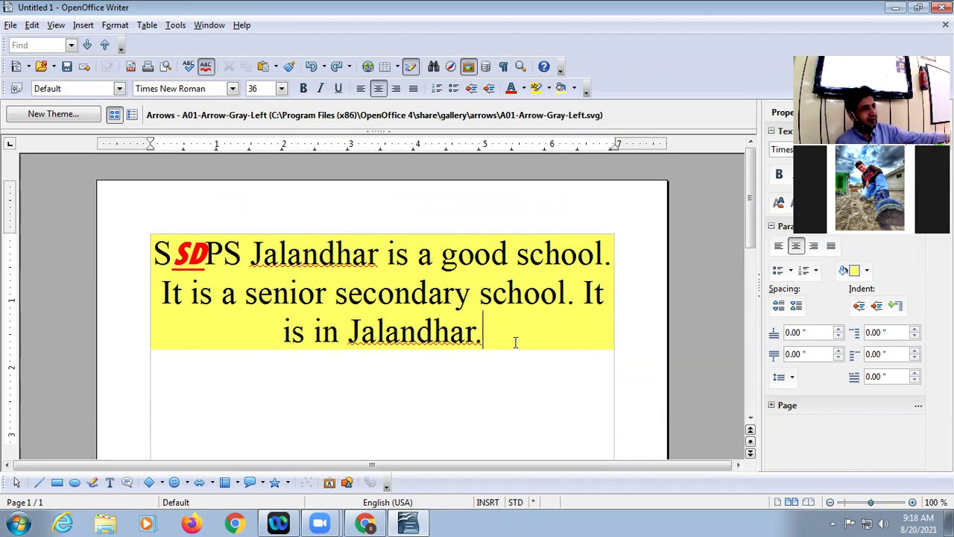
{"action": "key", "text": "Return"}
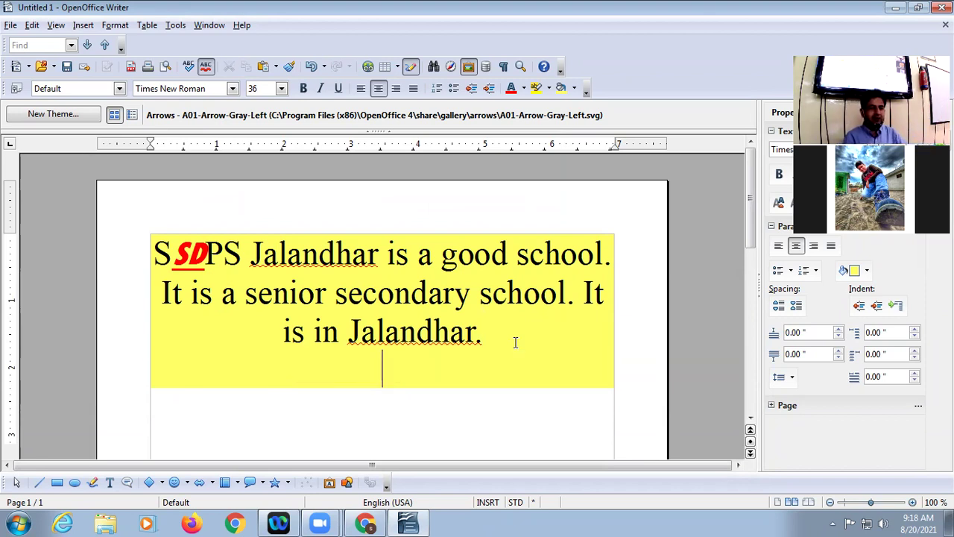
{"action": "type", "text": "W"}
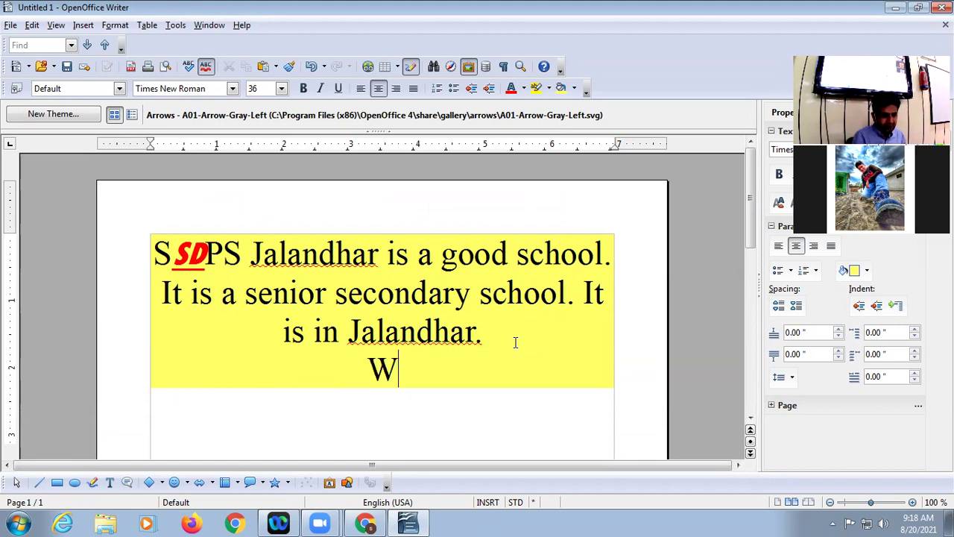
{"action": "type", "text": "e are "}
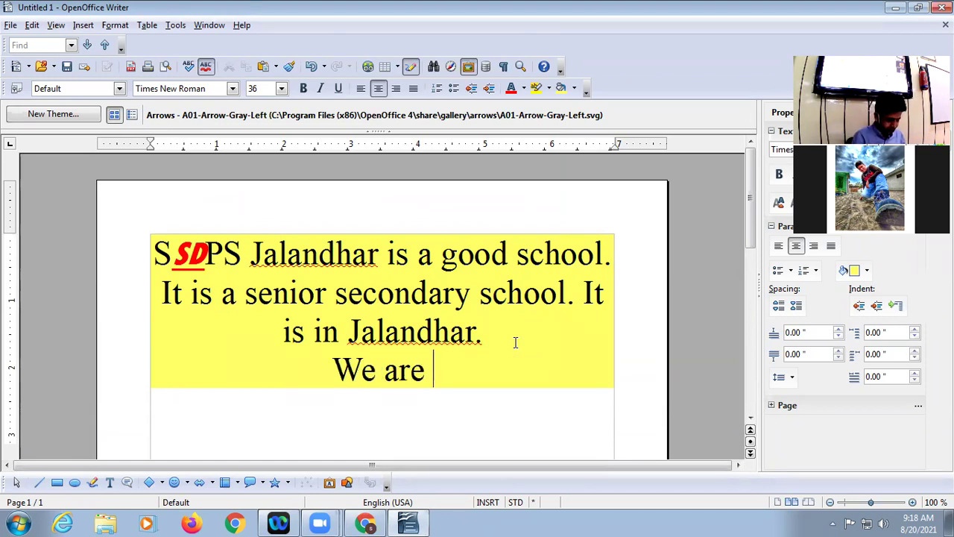
{"action": "type", "text": "in S"}
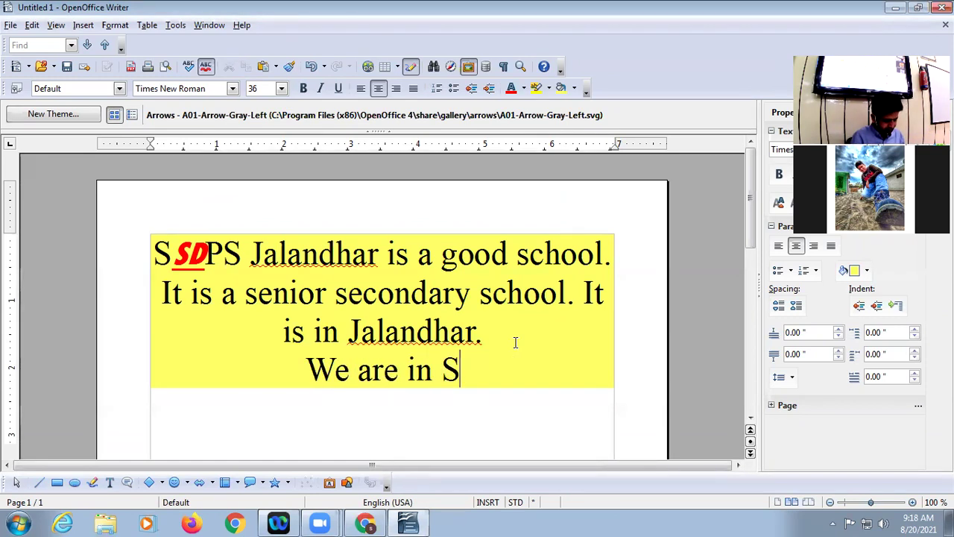
{"action": "type", "text": "enior C"}
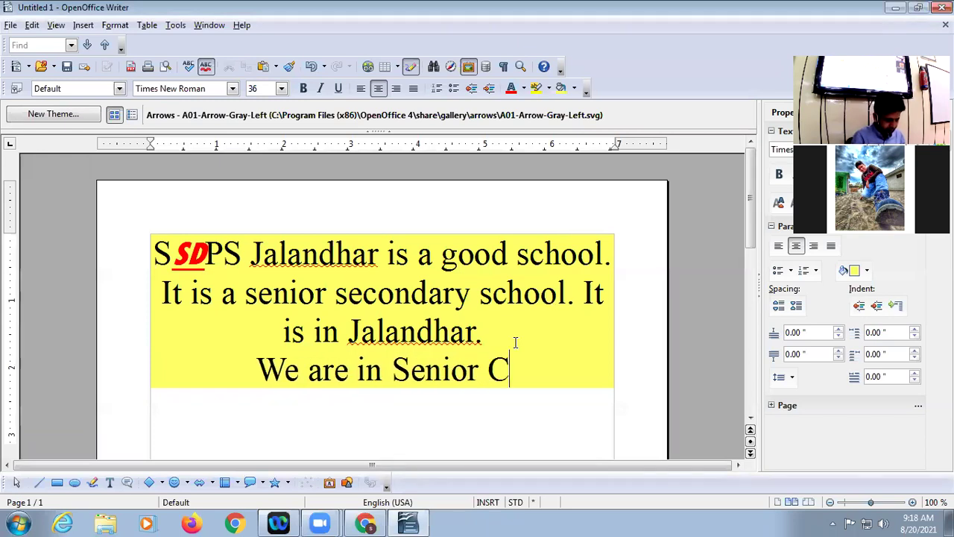
{"action": "type", "text": "omputer"}
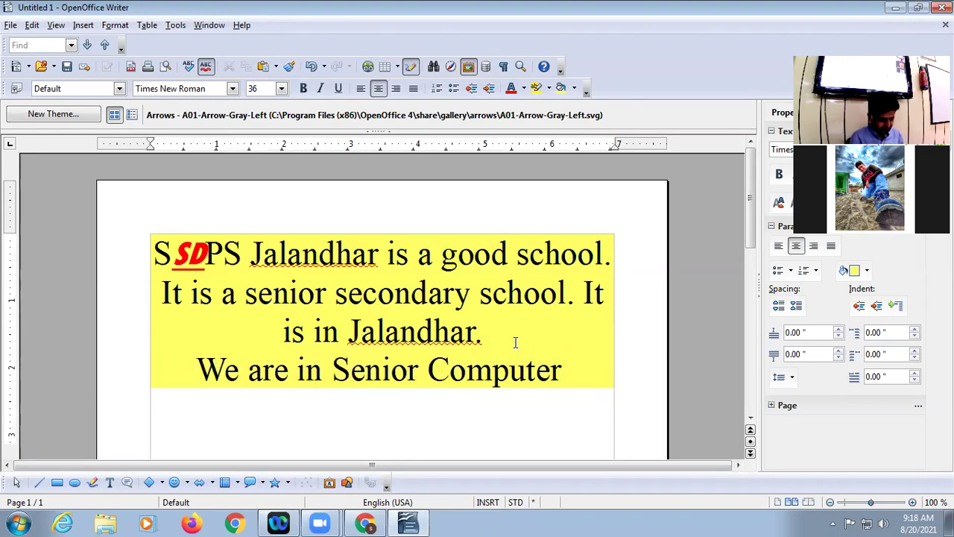
{"action": "type", "text": " Lab "}
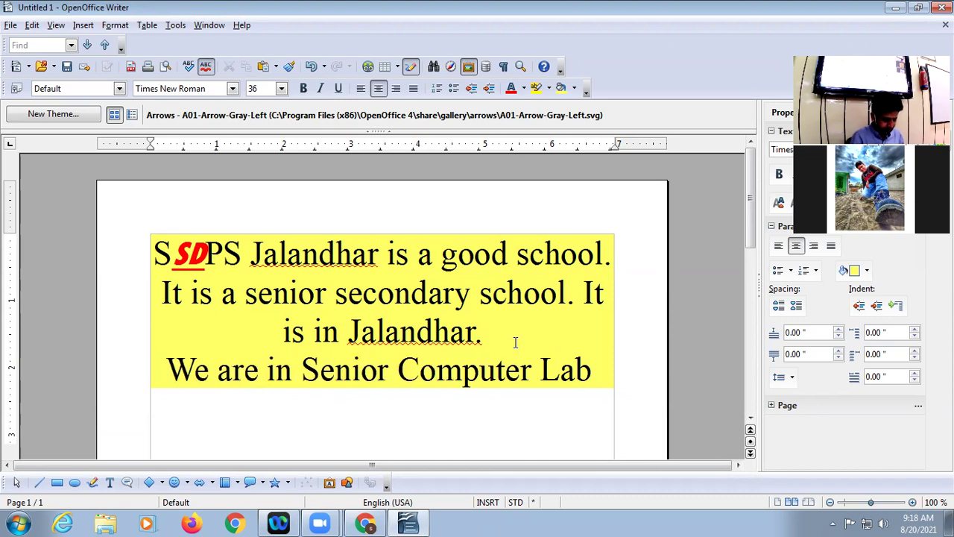
{"action": "type", "text": "doing"}
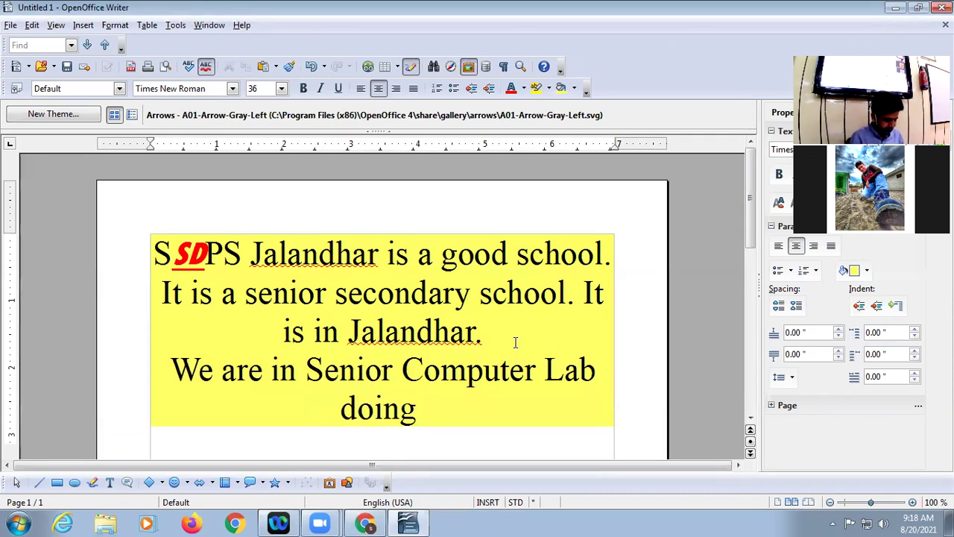
{"action": "type", "text": " Writer "}
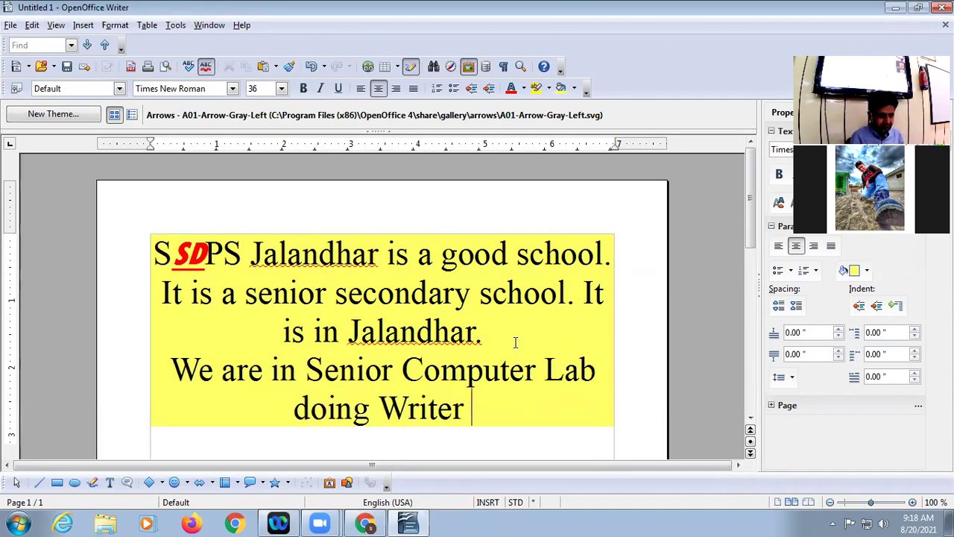
{"action": "type", "text": "Software"}
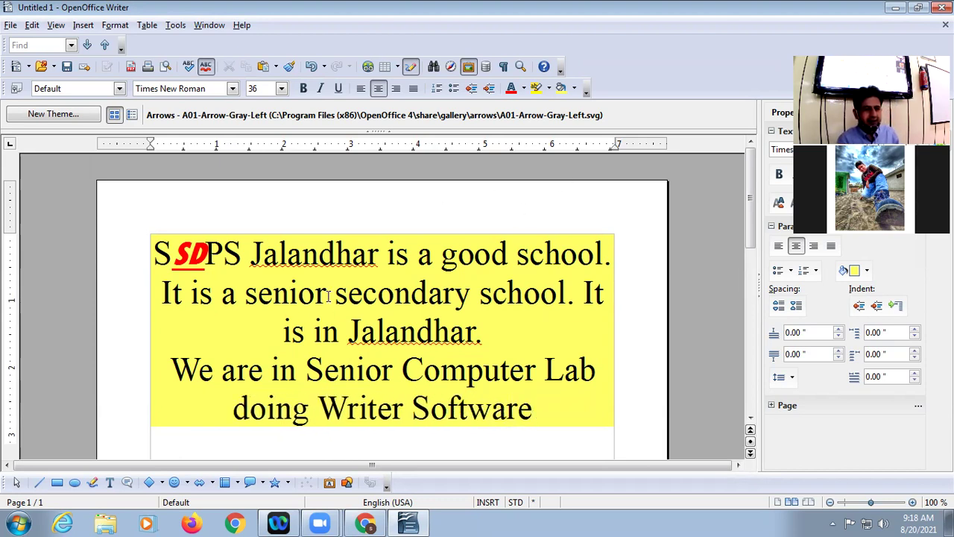
- Set the first paragraph's spacing to 0.38 inches above and 0.58 inches below
{"action": "left_click", "coordinate": [106, 30]}
{"action": "left_click", "coordinate": [152, 82]}
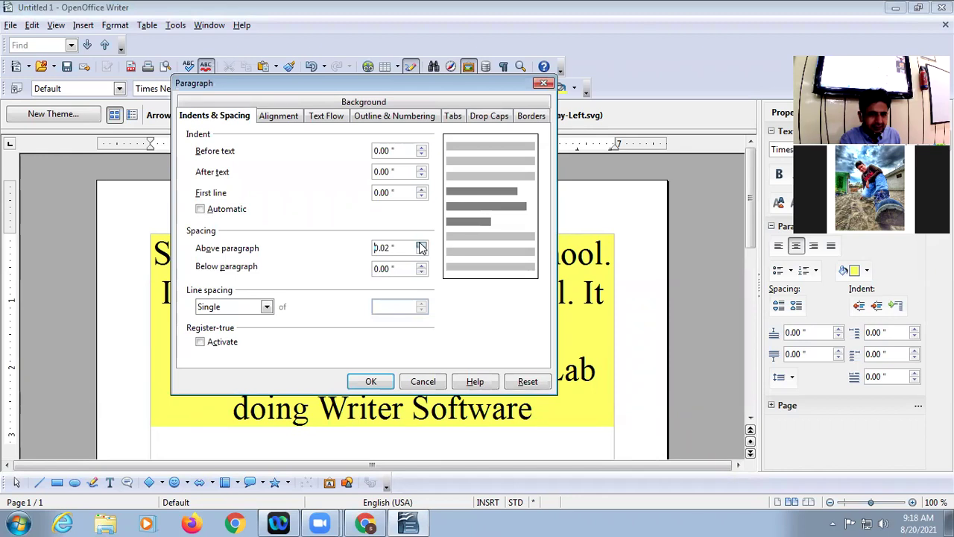
{"action": "left_click", "coordinate": [419, 245]}
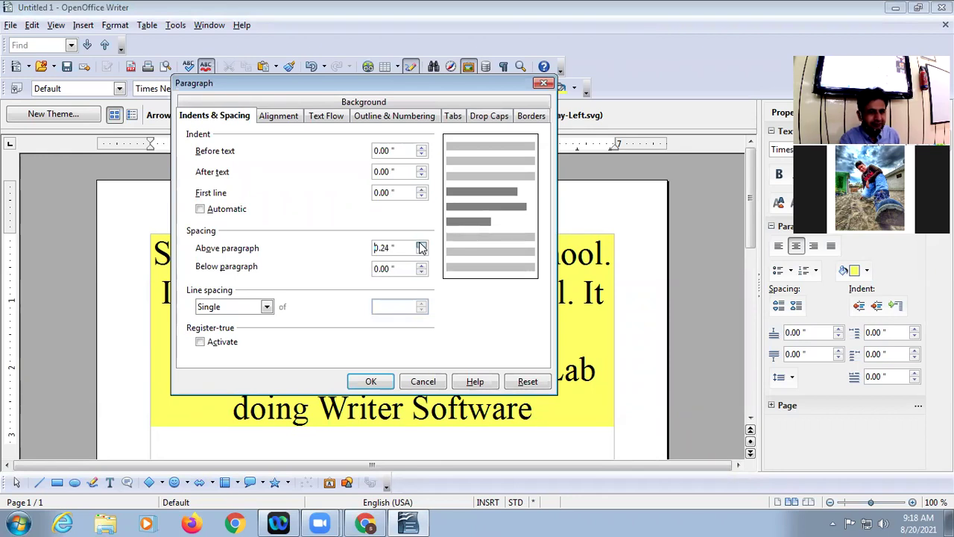
{"action": "left_click", "coordinate": [422, 265]}
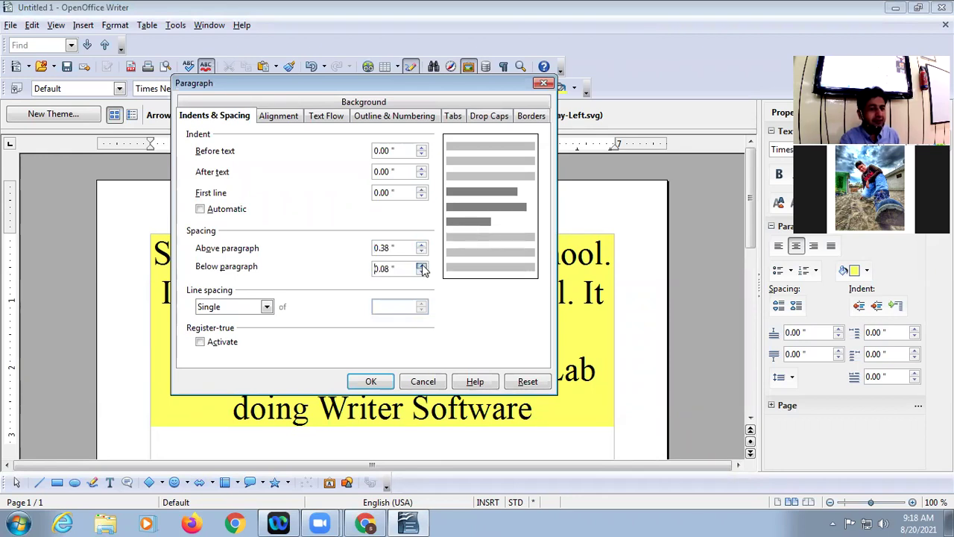
{"action": "left_click", "coordinate": [422, 265]}
{"action": "left_click", "coordinate": [422, 266]}
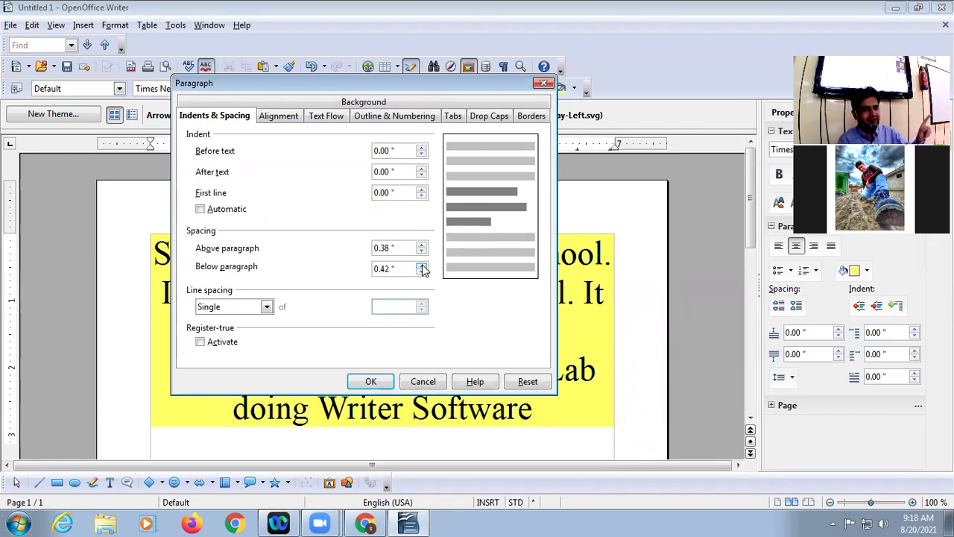
{"action": "left_click", "coordinate": [422, 266]}
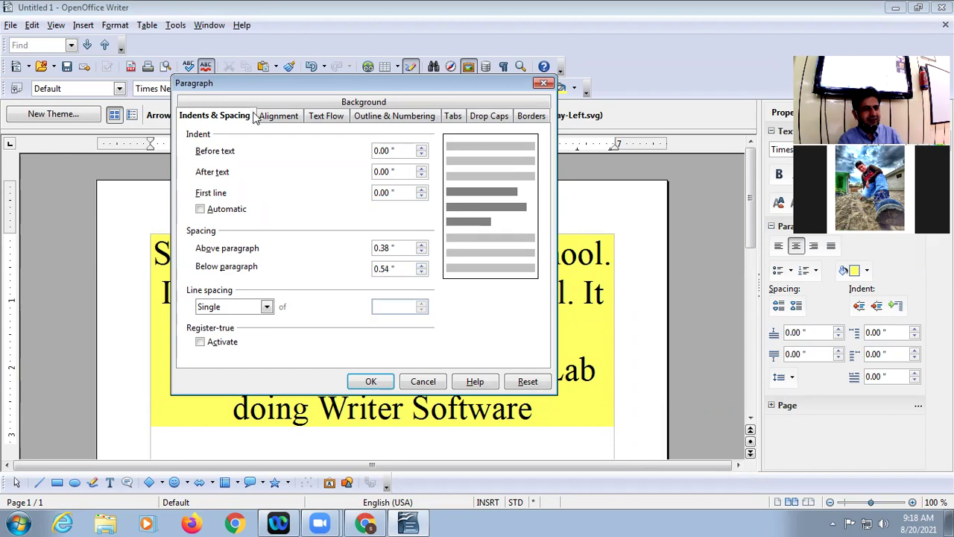
{"action": "left_click_drag", "start_coordinate": [278, 82], "coordinate": [551, 64]}
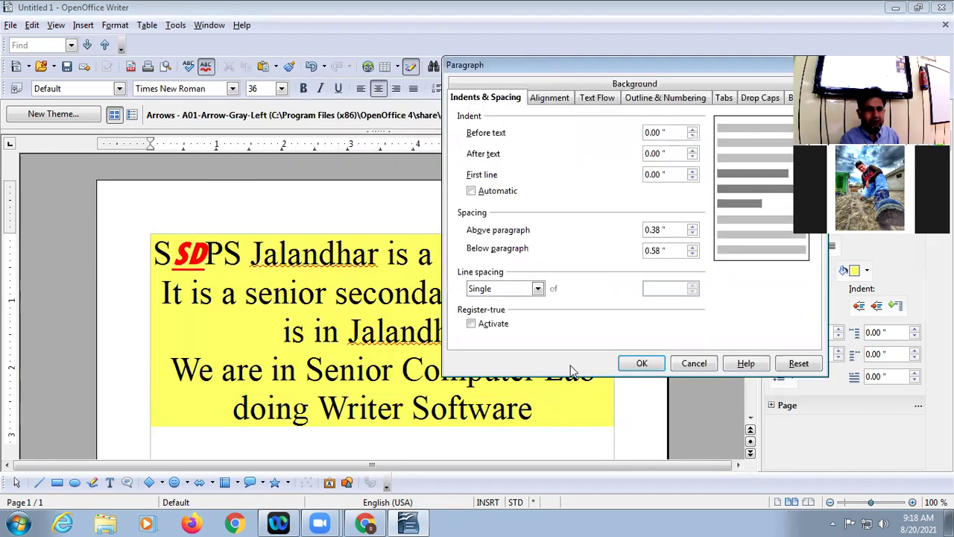
{"action": "left_click", "coordinate": [646, 361]}
{"action": "left_click_drag", "start_coordinate": [299, 396], "coordinate": [441, 388]}
{"action": "left_click_drag", "start_coordinate": [258, 239], "coordinate": [425, 243]}
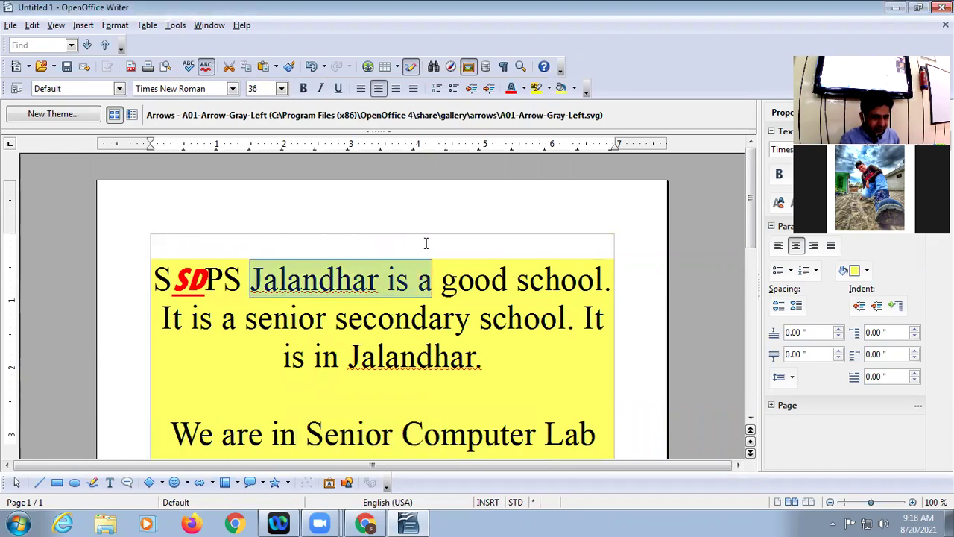
{"action": "left_click", "coordinate": [376, 243]}
{"action": "left_click", "coordinate": [400, 350]}
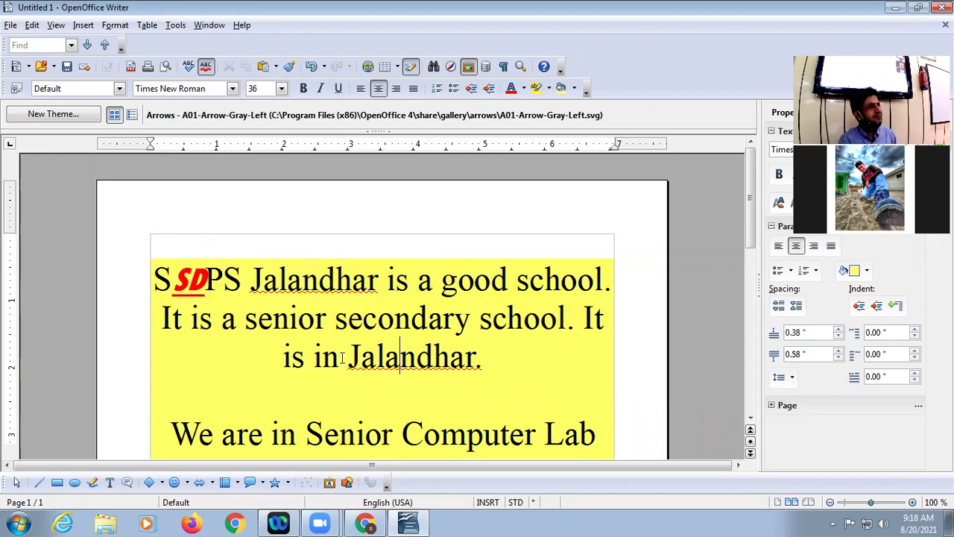
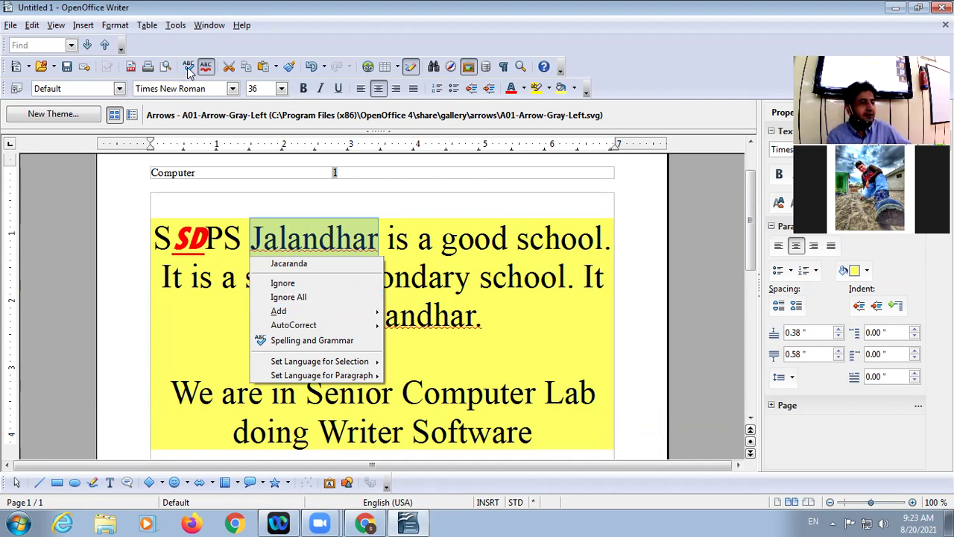
- Run the spelling and grammar check on the document and close it without making a correction
{"action": "left_click", "coordinate": [112, 185]}
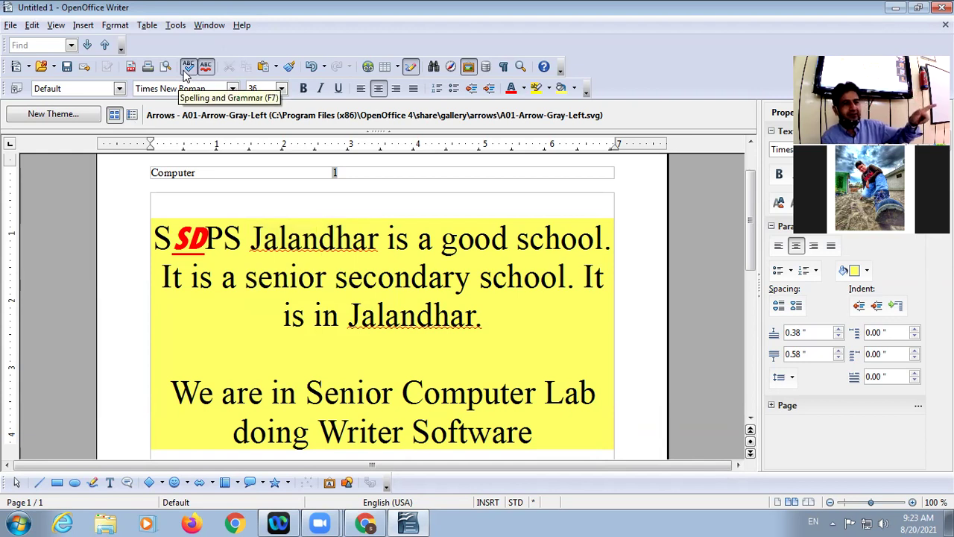
{"action": "left_click", "coordinate": [187, 68]}
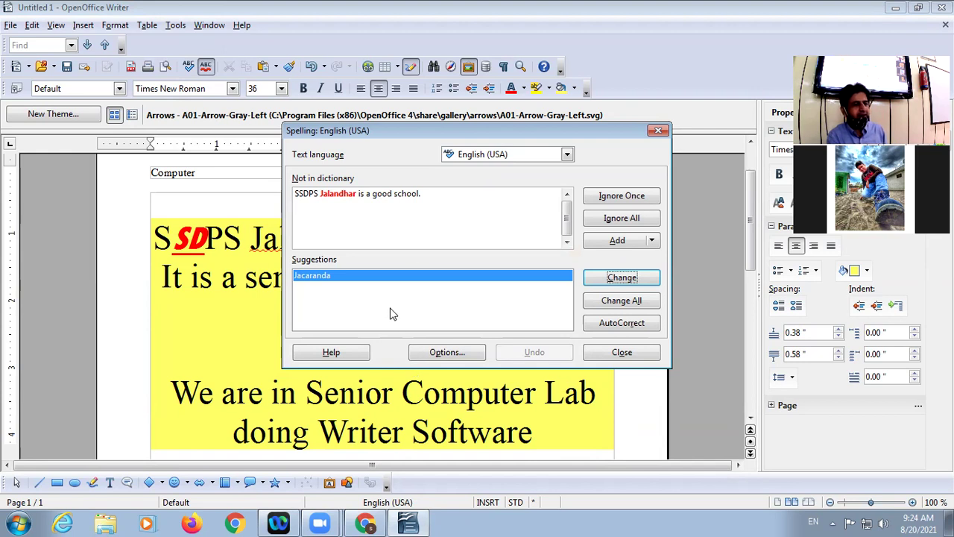
{"action": "left_click", "coordinate": [656, 130]}
- Misspell "good" as "goode" in the first sentence and view the spelling suggestions for the word
{"action": "left_click", "coordinate": [478, 239]}
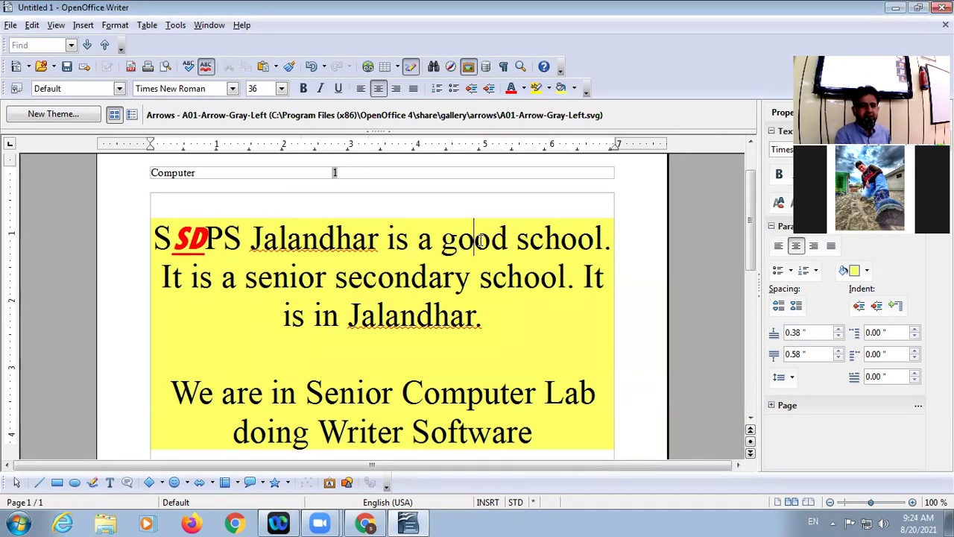
{"action": "left_click", "coordinate": [508, 239]}
{"action": "type", "text": "e"}
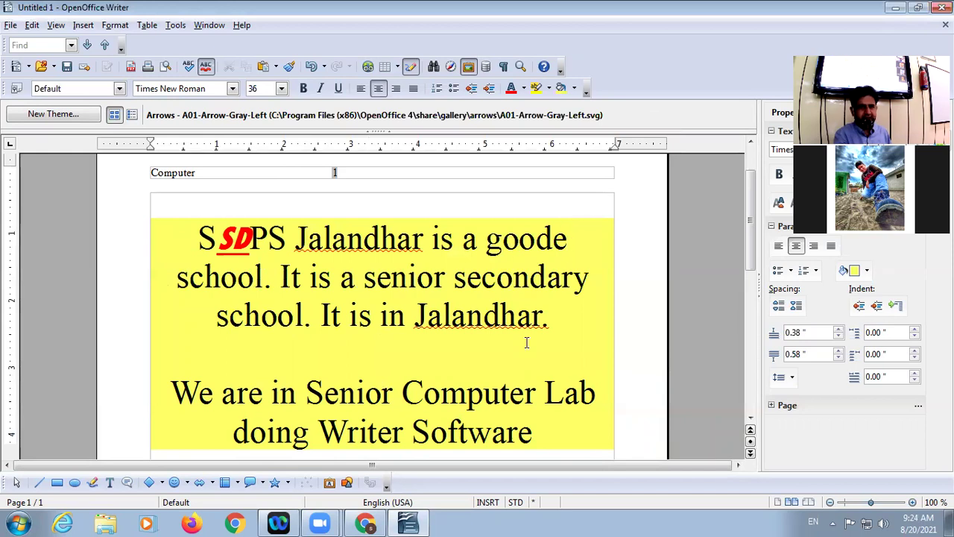
{"action": "right_click", "coordinate": [552, 246]}
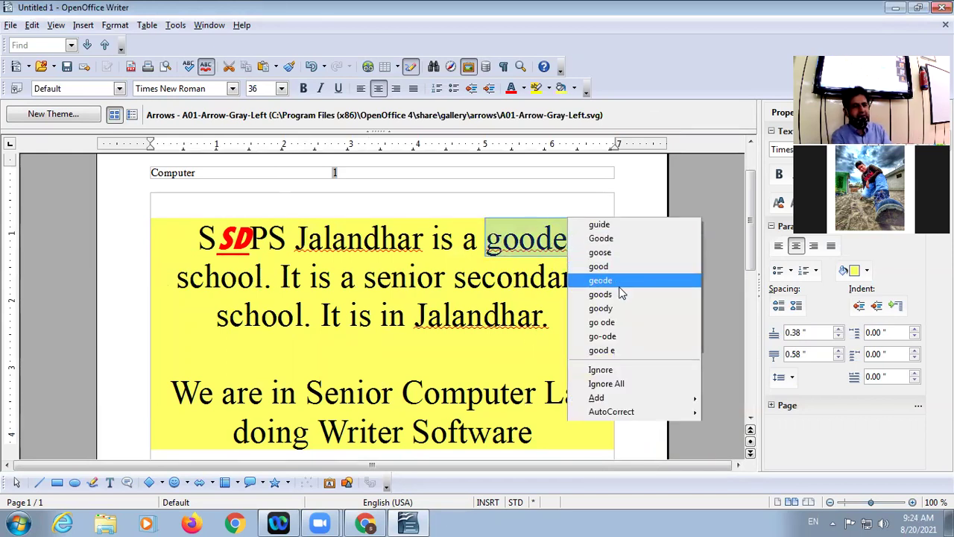
{"action": "left_click", "coordinate": [179, 238]}
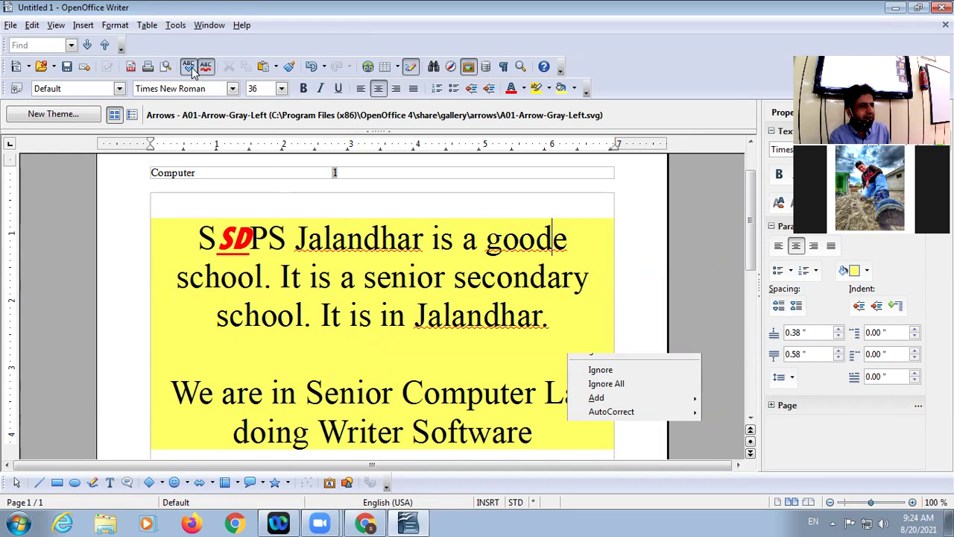
- Run the spelling and grammar check, ignore "Jalandhar" once, select the suggestion "good" for "goode" and close without applying it
{"action": "left_click", "coordinate": [189, 66]}
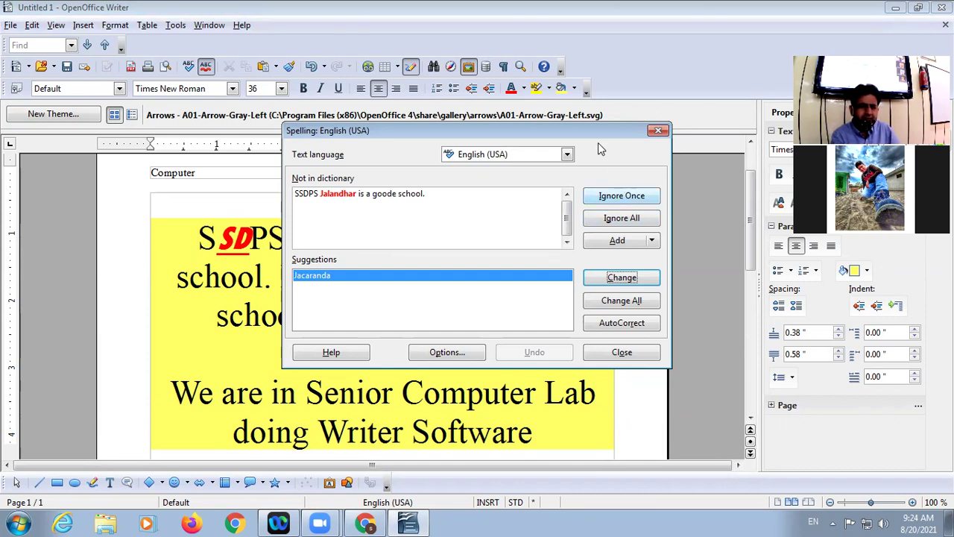
{"action": "left_click_drag", "start_coordinate": [596, 134], "coordinate": [550, 114]}
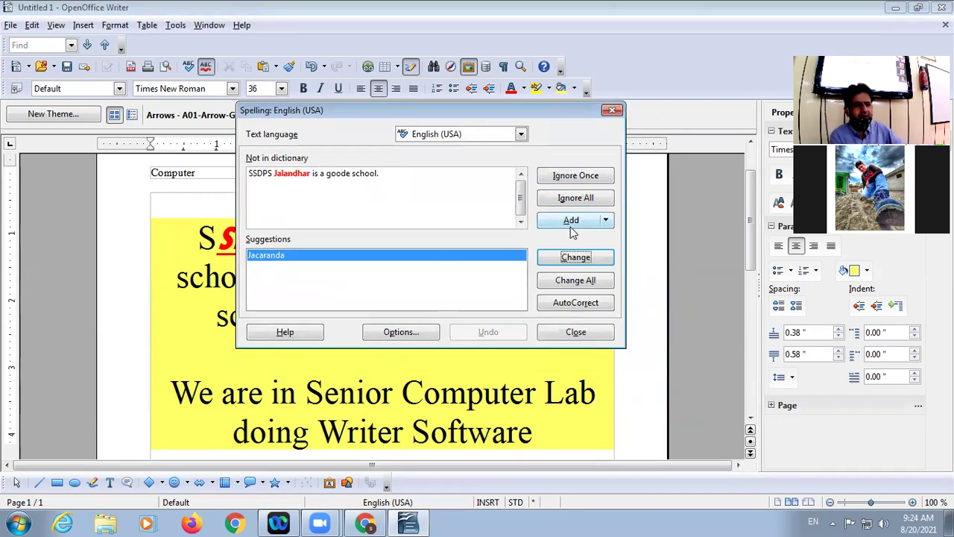
{"action": "left_click", "coordinate": [590, 180]}
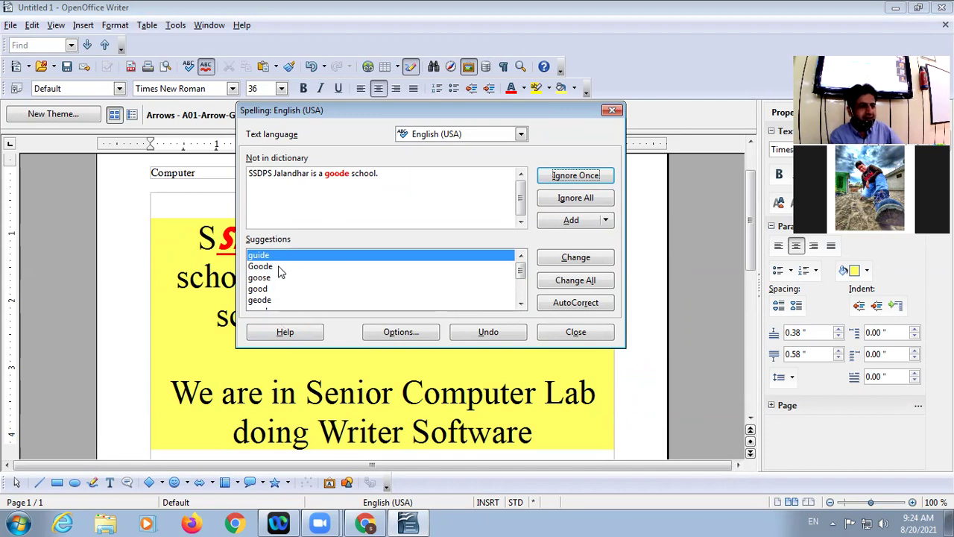
{"action": "left_click", "coordinate": [267, 289]}
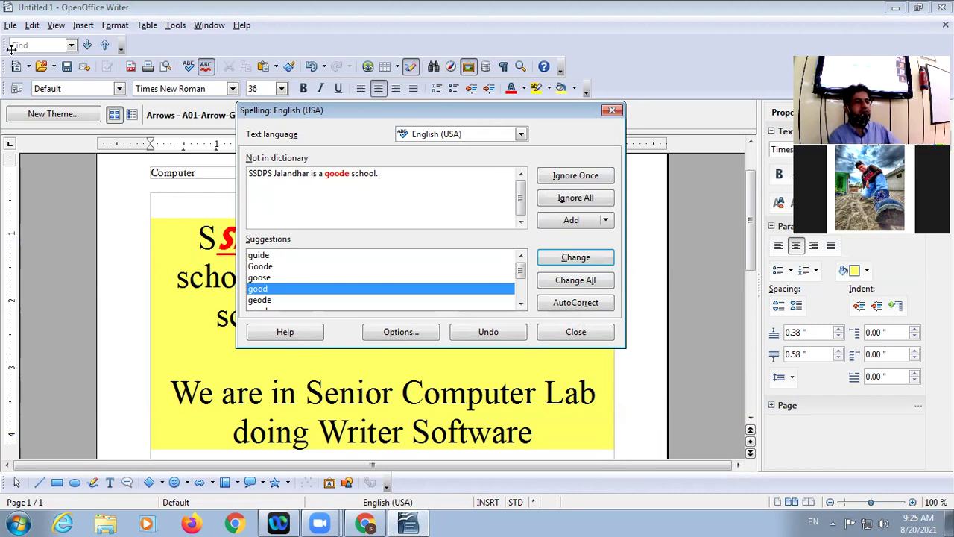
{"action": "left_click", "coordinate": [83, 25]}
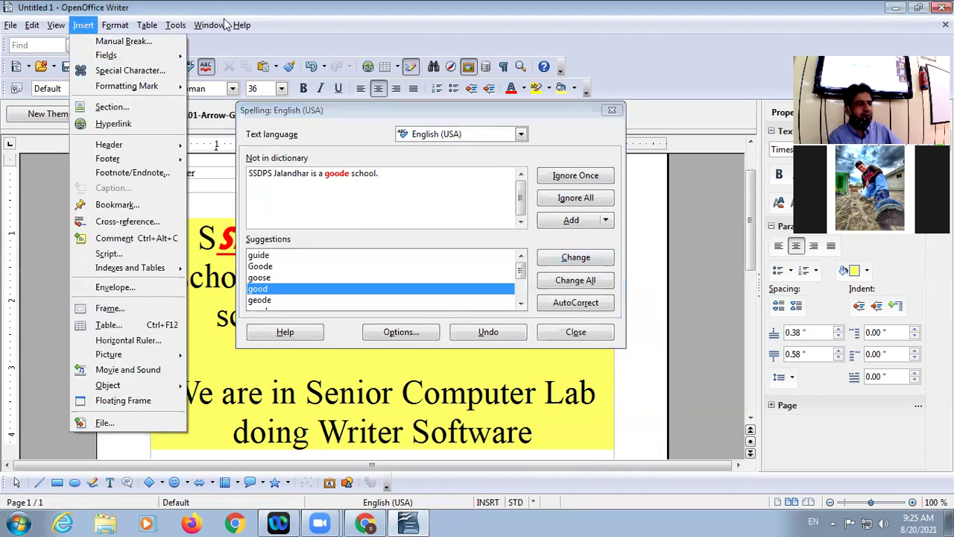
{"action": "left_click", "coordinate": [185, 68]}
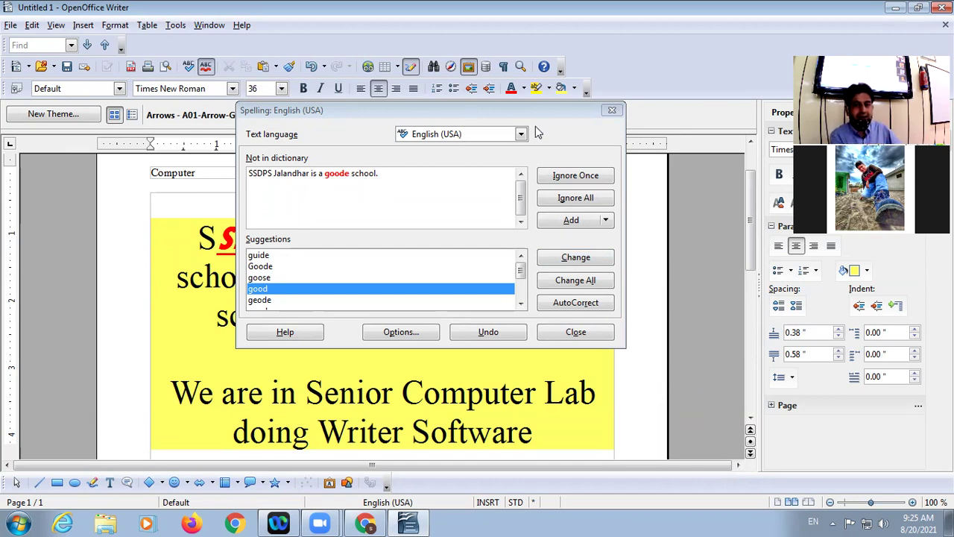
{"action": "left_click", "coordinate": [611, 109]}
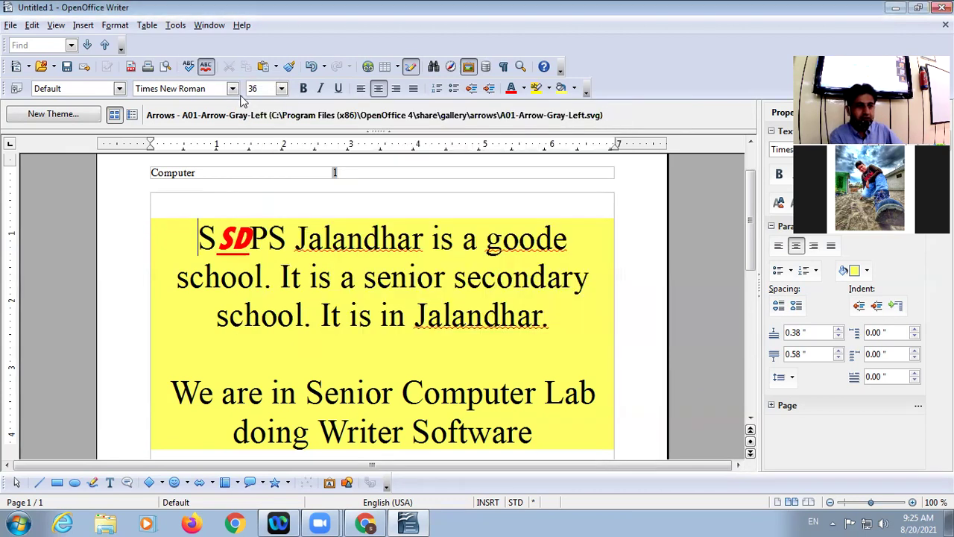
{"action": "left_click", "coordinate": [105, 26]}
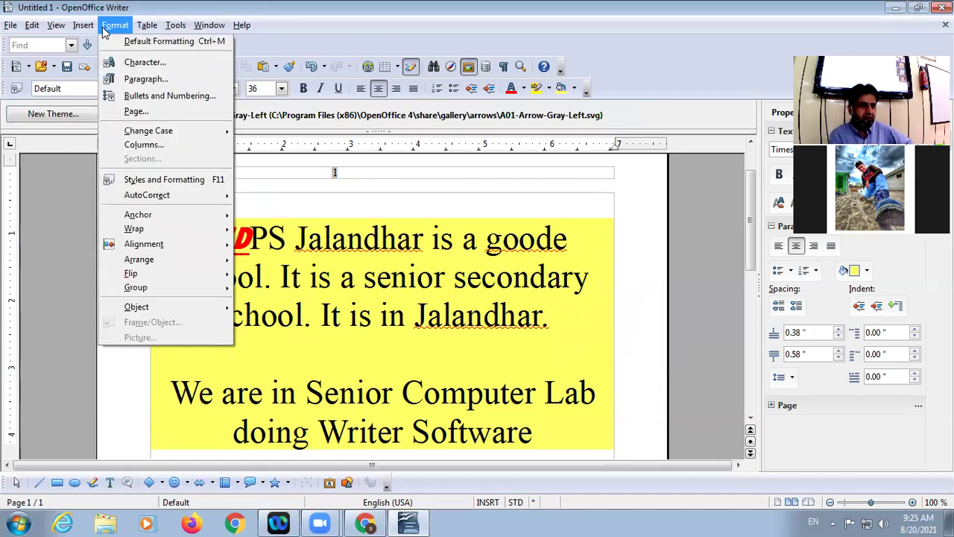
{"action": "mouse_move", "coordinate": [167, 27]}
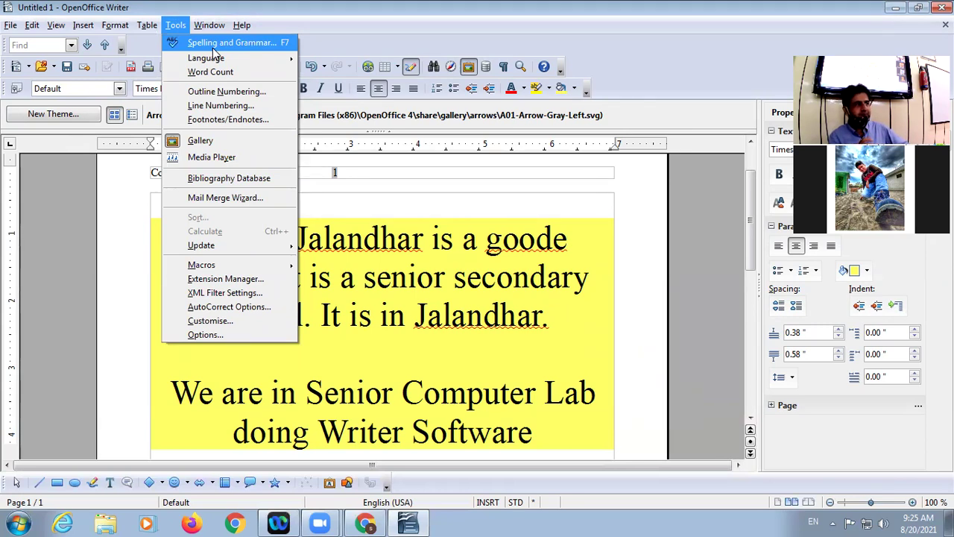
- Switch to the syllabus PDF in Chrome and highlight the topic "subscript and superscript"
{"action": "left_click", "coordinate": [365, 524]}
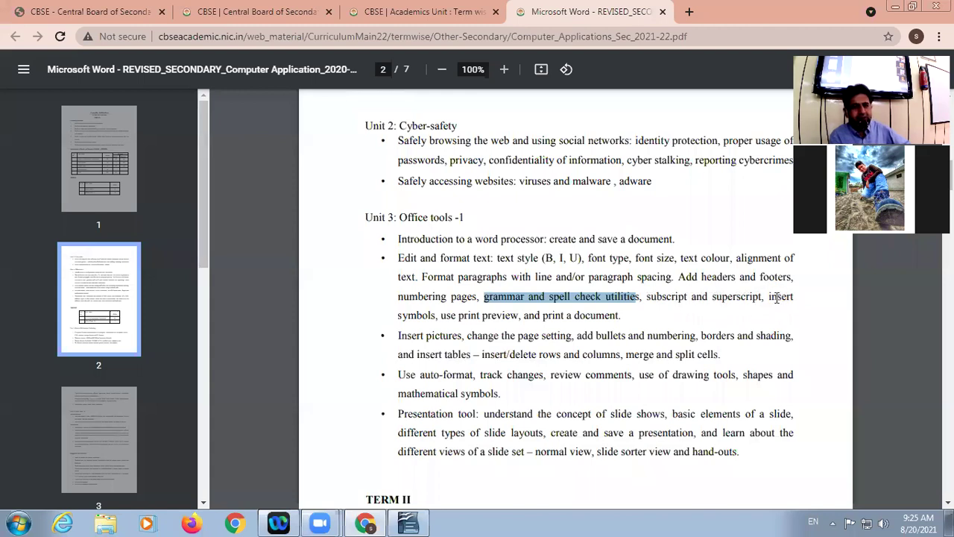
{"action": "left_click_drag", "start_coordinate": [647, 297], "coordinate": [763, 297]}
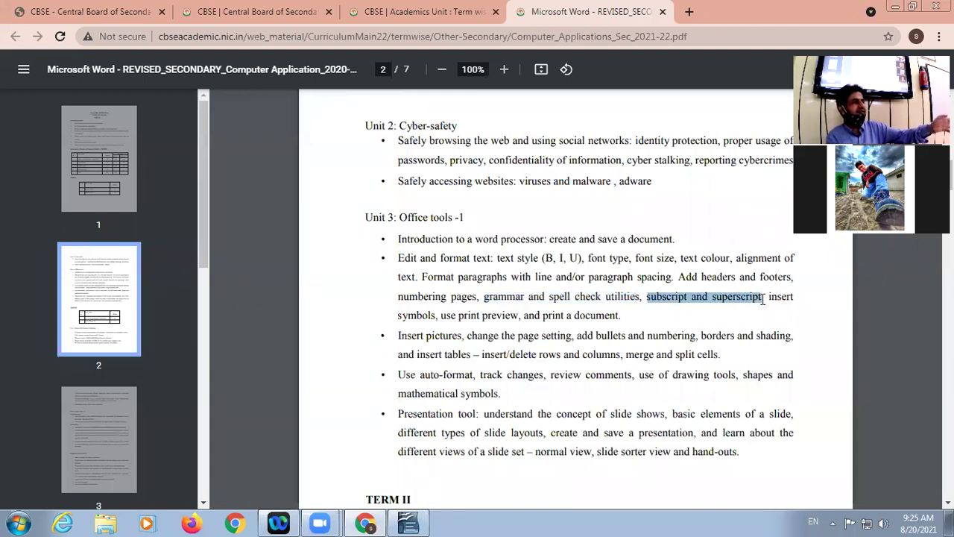
- Switch back to OpenOffice Writer and add a new line reading "H2O" below the school paragraph
{"action": "left_click", "coordinate": [408, 522]}
{"action": "left_click", "coordinate": [568, 333]}
{"action": "key", "text": "Return"}
{"action": "type", "text": "H2"}
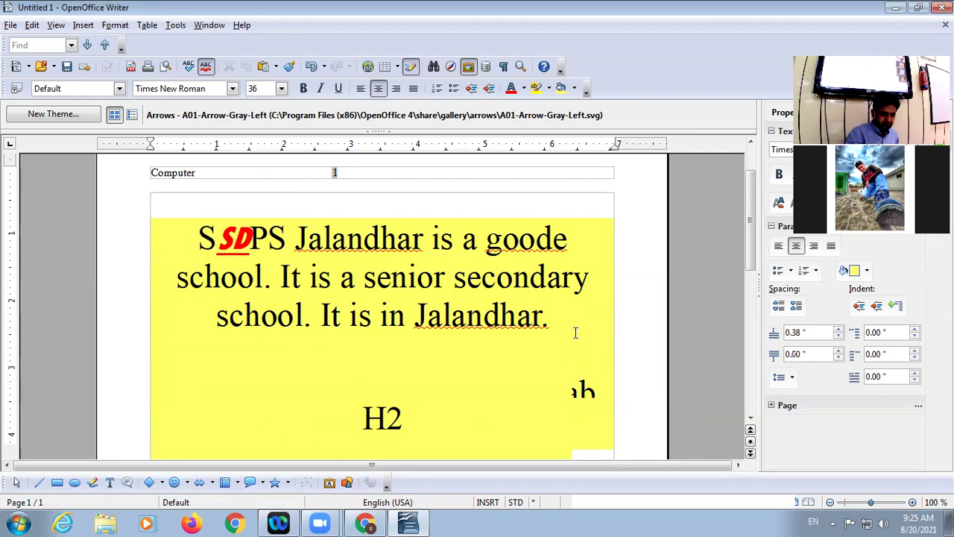
{"action": "type", "text": "o"}
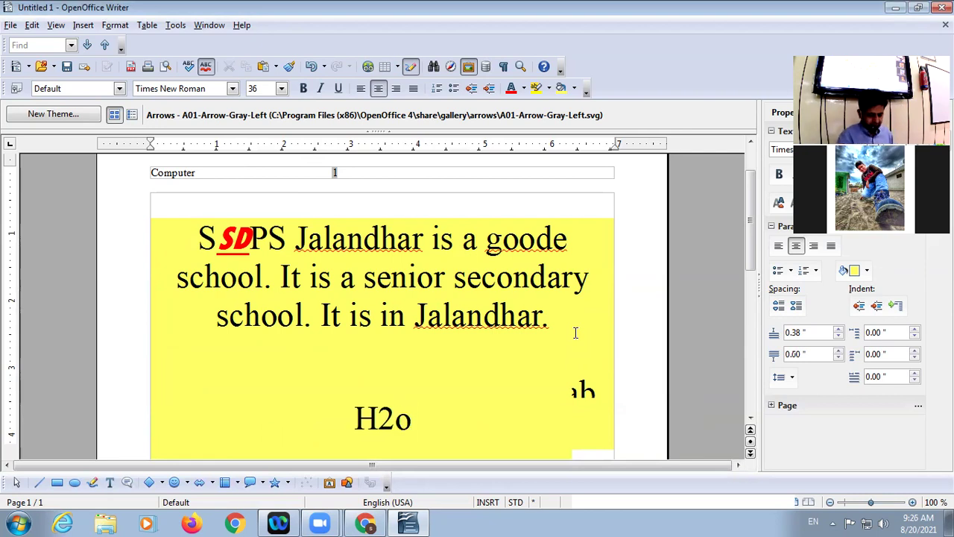
{"action": "key", "text": "BackSpace"}
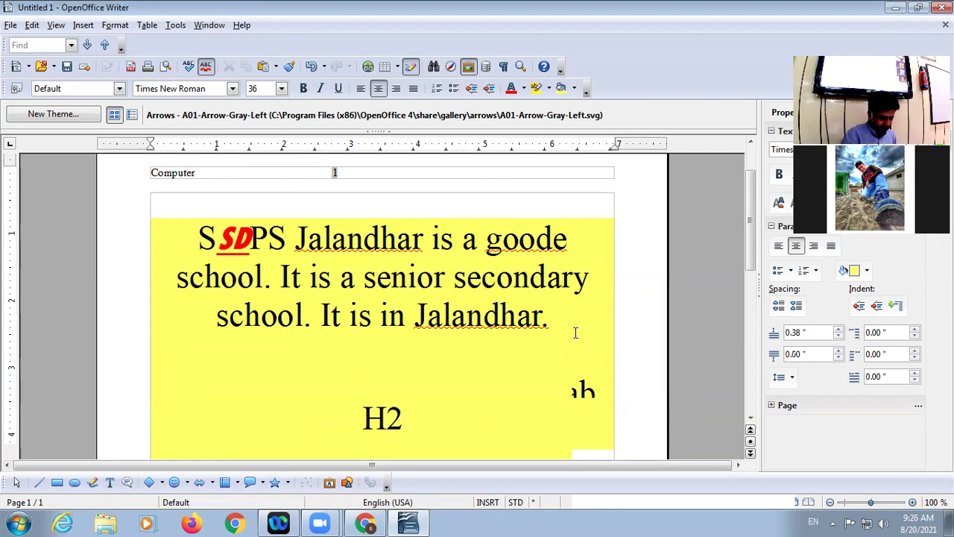
{"action": "type", "text": ")"}
{"action": "key", "text": "BackSpace"}
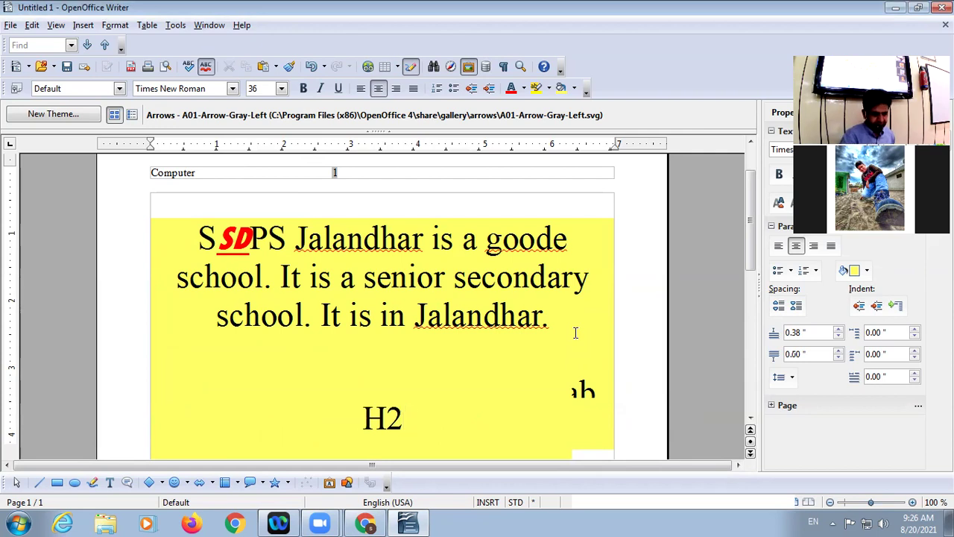
{"action": "type", "text": "O"}
- Examine the character position settings for the "2" in H2O, try Expanded spacing and cancel the changes
{"action": "left_click_drag", "start_coordinate": [373, 417], "coordinate": [391, 418]}
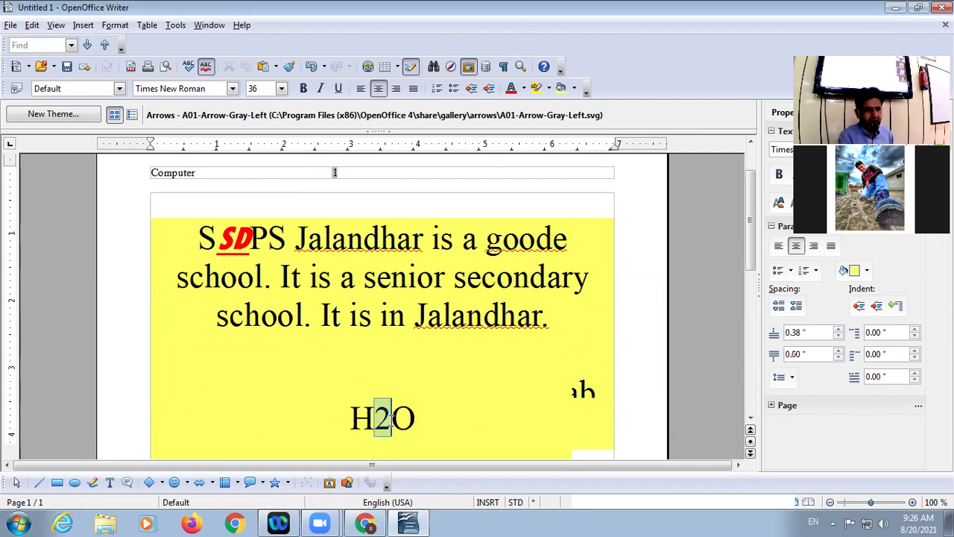
{"action": "left_click", "coordinate": [115, 25]}
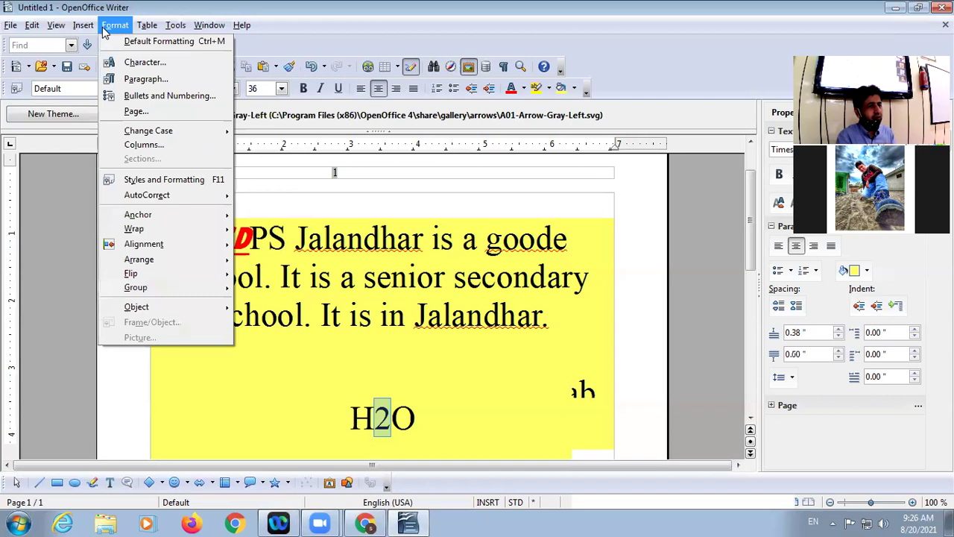
{"action": "left_click", "coordinate": [151, 67]}
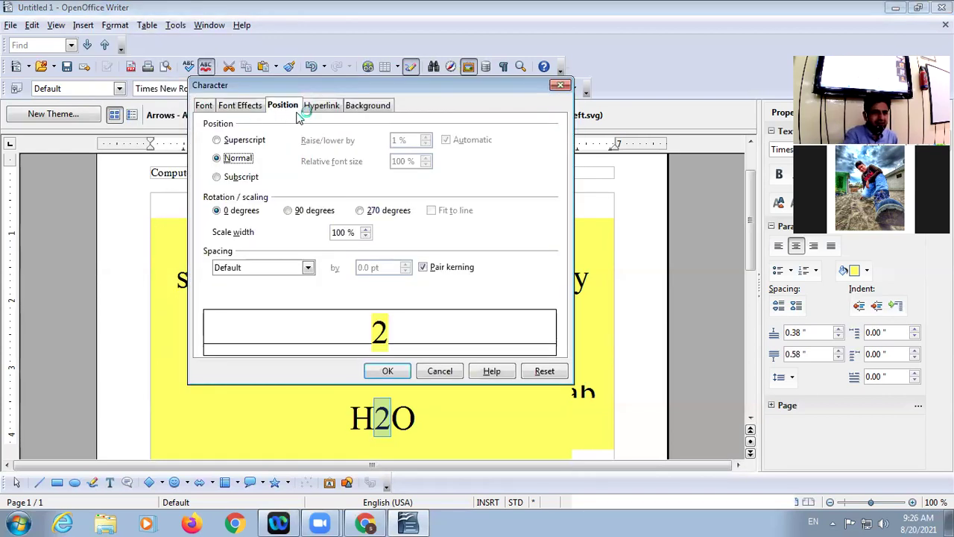
{"action": "left_click", "coordinate": [245, 108]}
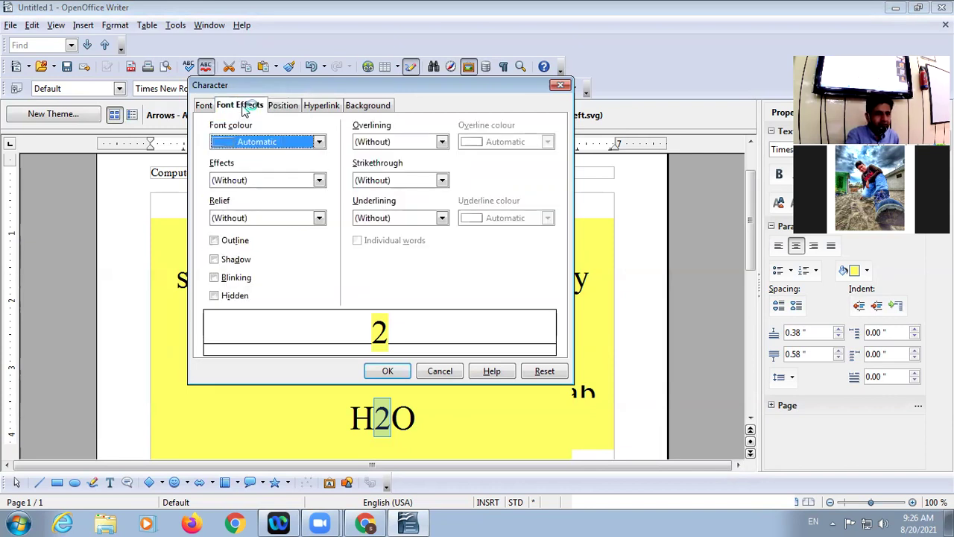
{"action": "left_click", "coordinate": [283, 108]}
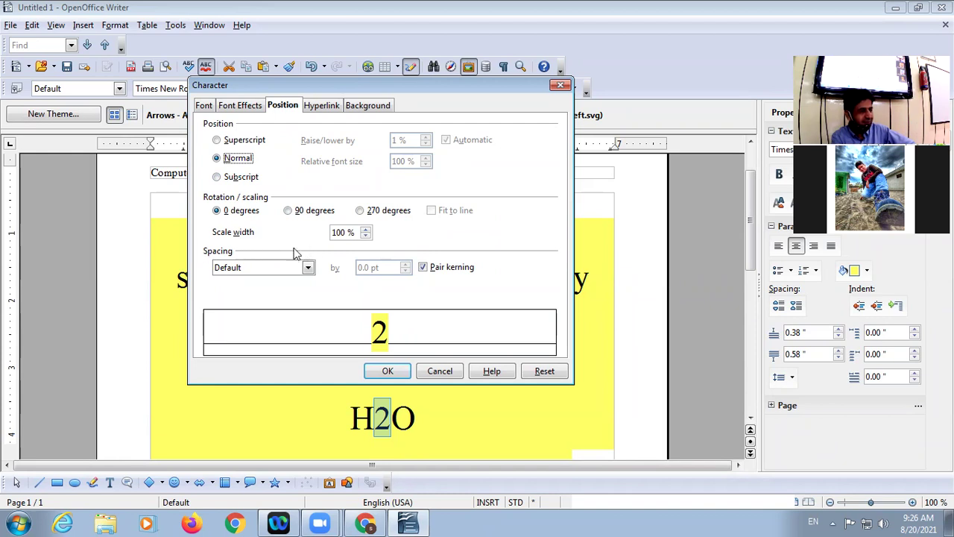
{"action": "left_click", "coordinate": [308, 271]}
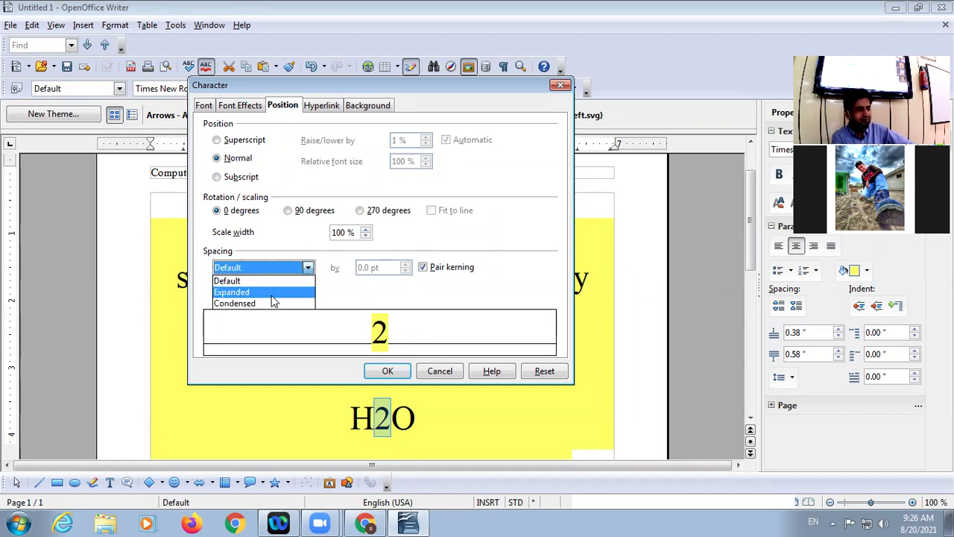
{"action": "left_click", "coordinate": [272, 295]}
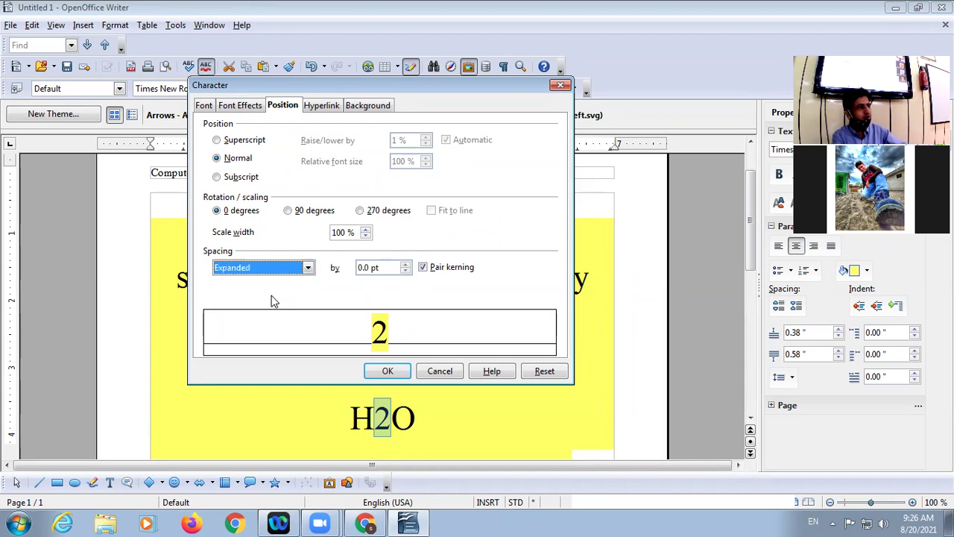
{"action": "left_click", "coordinate": [451, 372]}
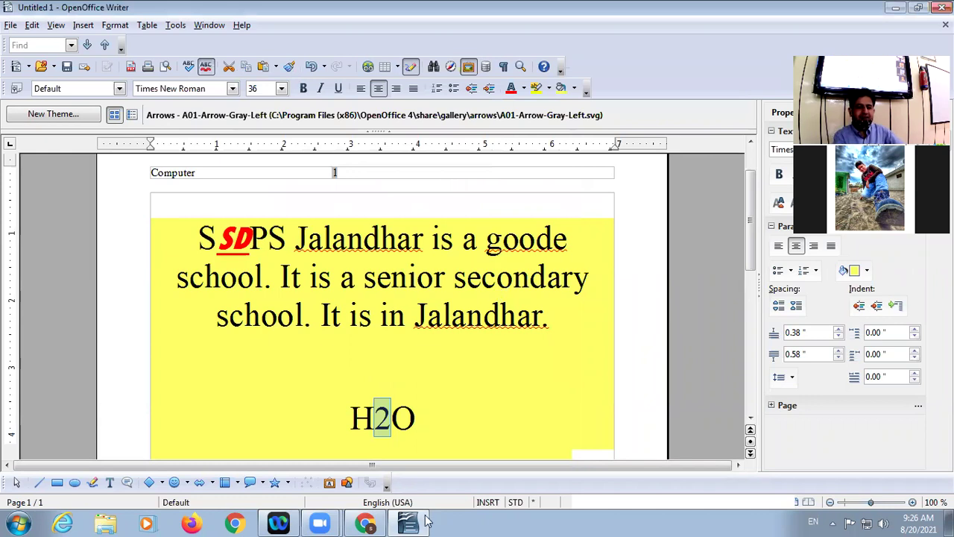
- Switch to the syllabus PDF in Chrome and highlight the topic "insert symbols"
{"action": "left_click", "coordinate": [366, 524]}
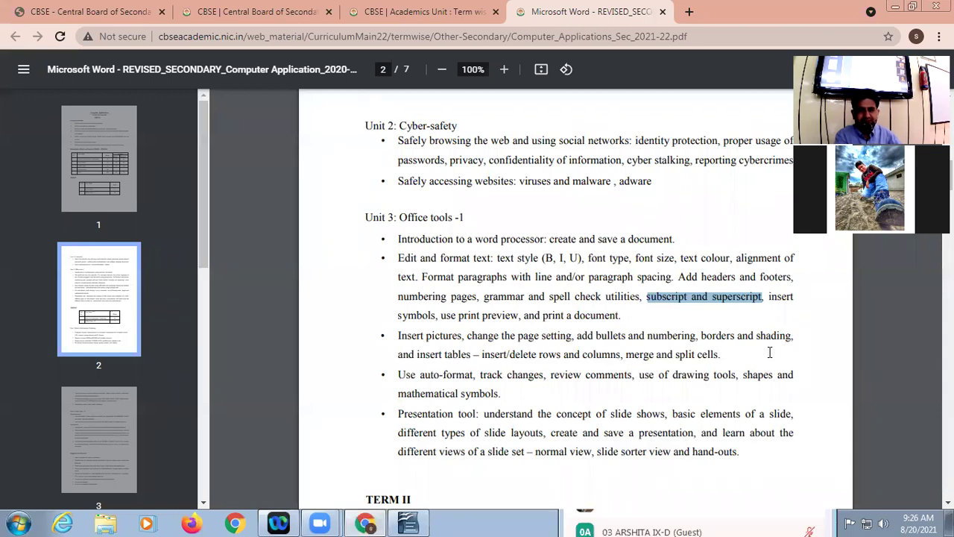
{"action": "left_click", "coordinate": [768, 298]}
{"action": "left_click_drag", "start_coordinate": [766, 299], "coordinate": [488, 317]}
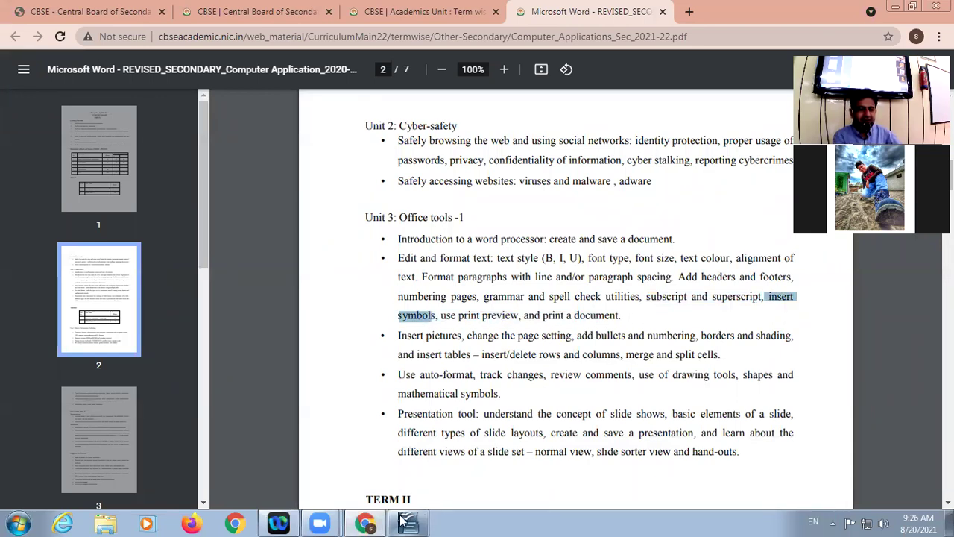
- Switch back to OpenOffice Writer and replace the "2" in H2O with the special characters "$%©©©" in Times New Roman
{"action": "left_click", "coordinate": [408, 523]}
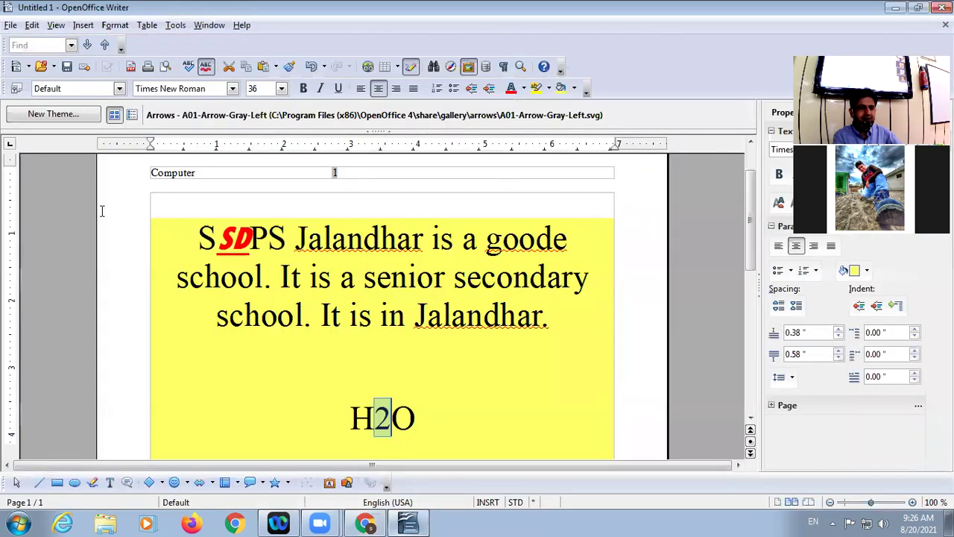
{"action": "left_click", "coordinate": [83, 26]}
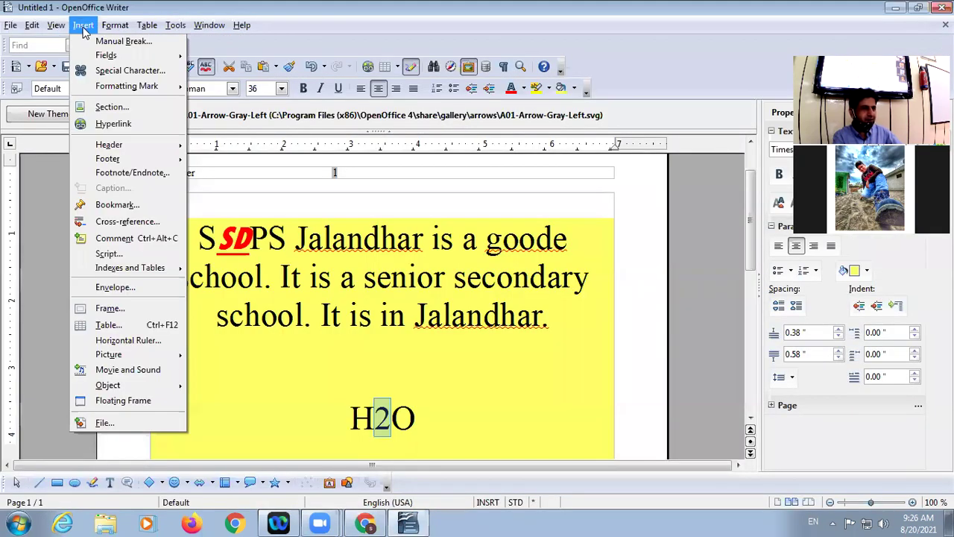
{"action": "left_click", "coordinate": [121, 70]}
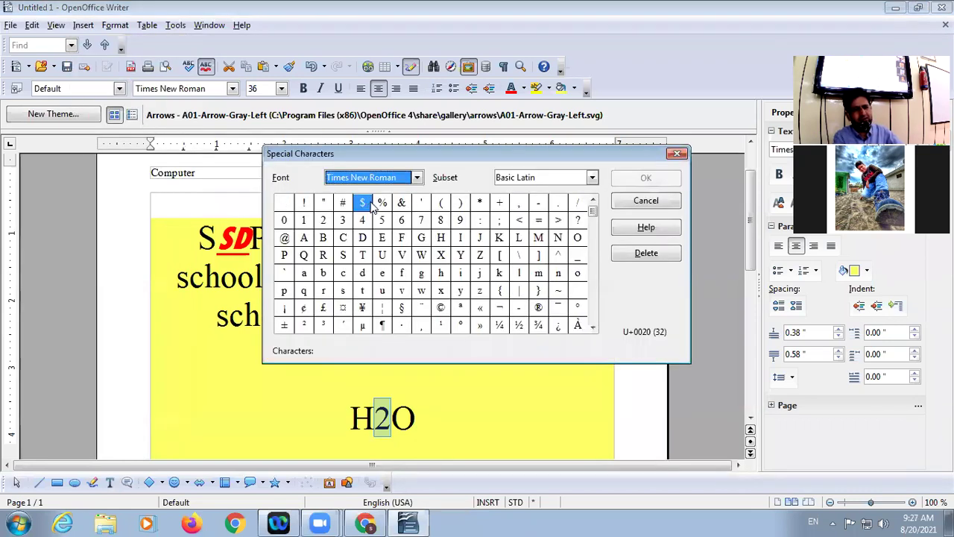
{"action": "left_click", "coordinate": [363, 203]}
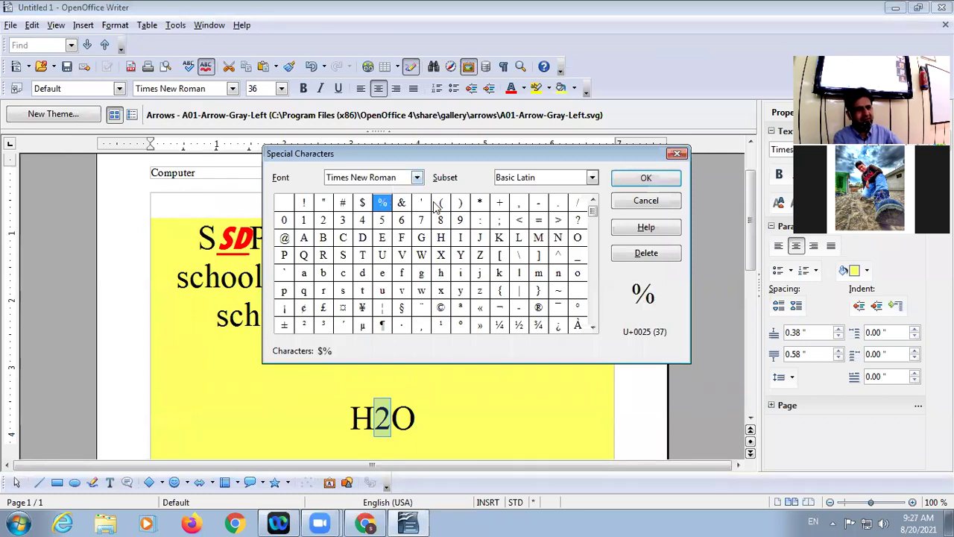
{"action": "left_click", "coordinate": [441, 308]}
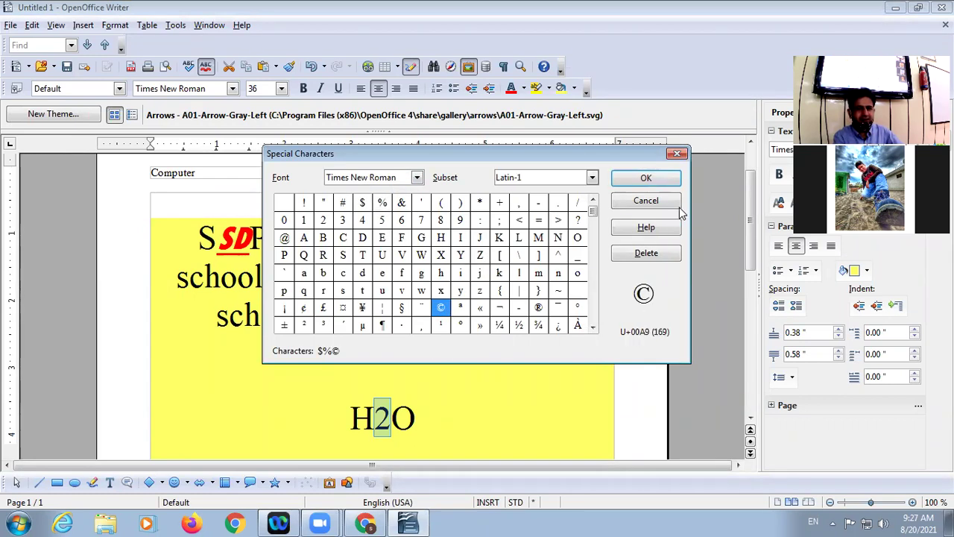
{"action": "left_click", "coordinate": [419, 179]}
{"action": "left_click", "coordinate": [418, 178]}
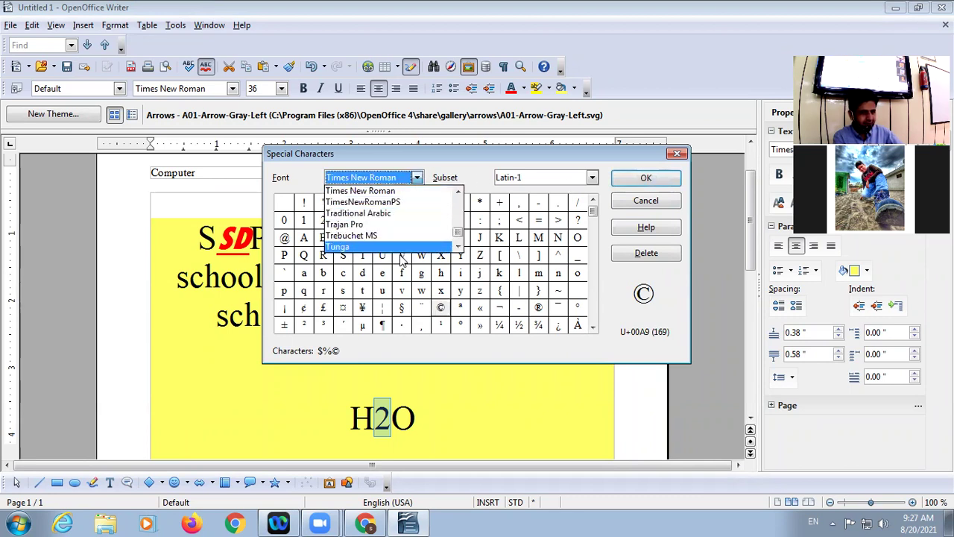
{"action": "left_click", "coordinate": [476, 155]}
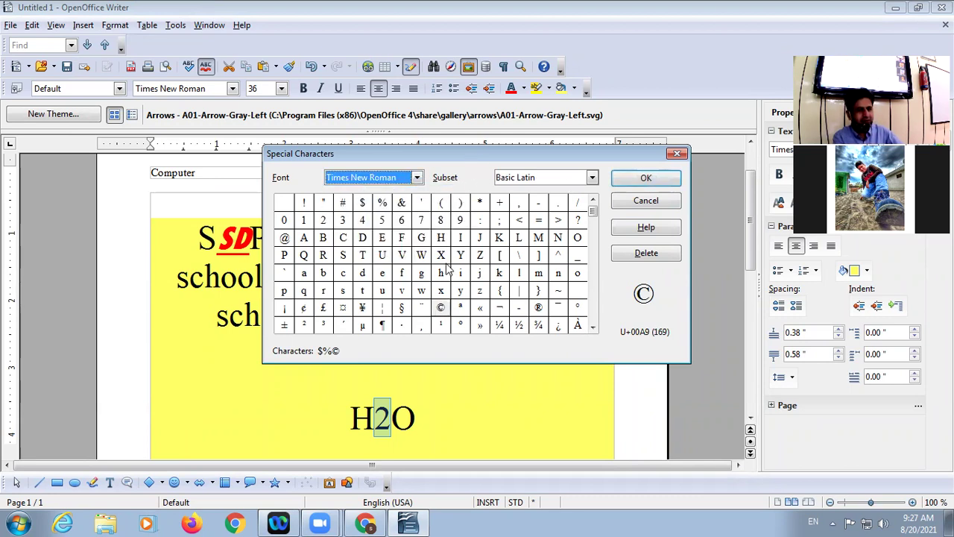
{"action": "left_click", "coordinate": [440, 309]}
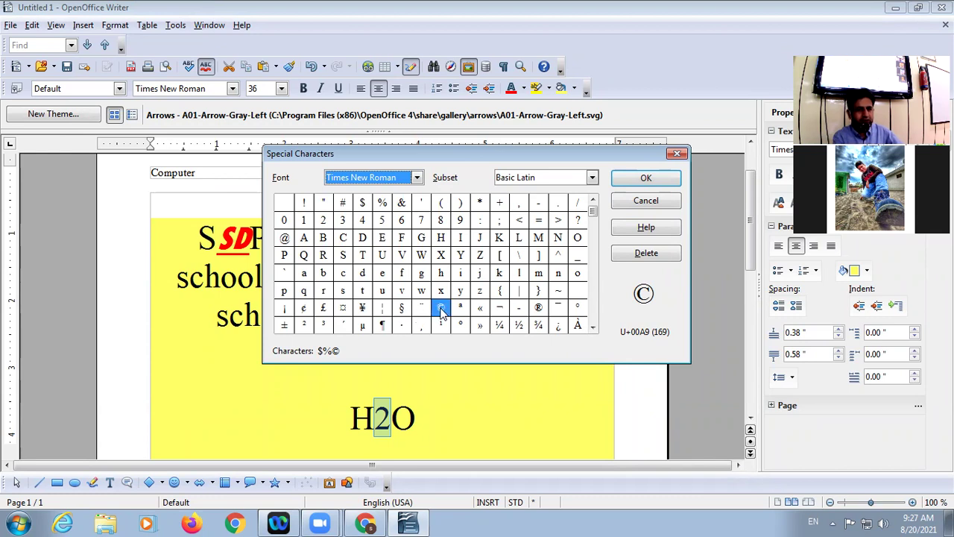
{"action": "double_click", "coordinate": [440, 309]}
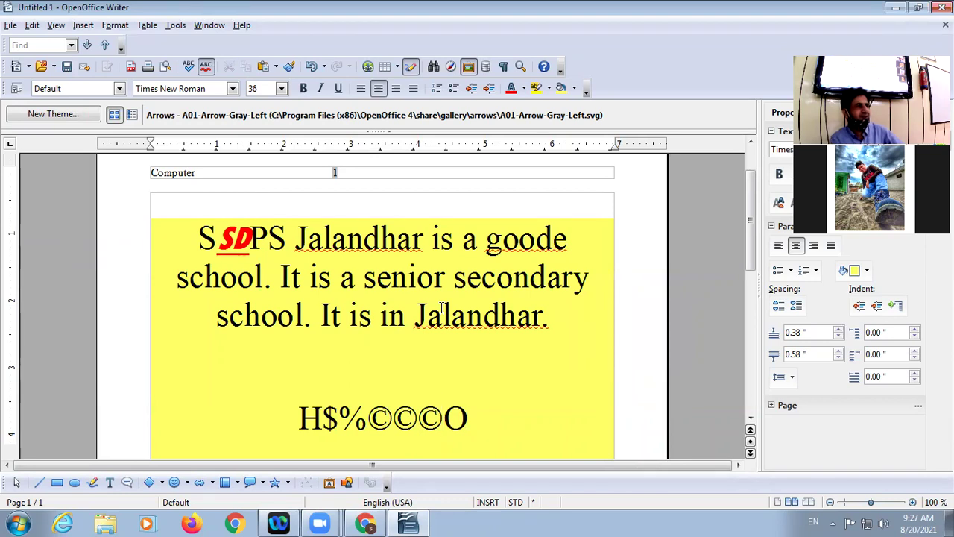
- Reopen the Special Characters dialog and switch to the syllabus PDF in Chrome
{"action": "left_click", "coordinate": [93, 26]}
{"action": "mouse_move", "coordinate": [111, 60]}
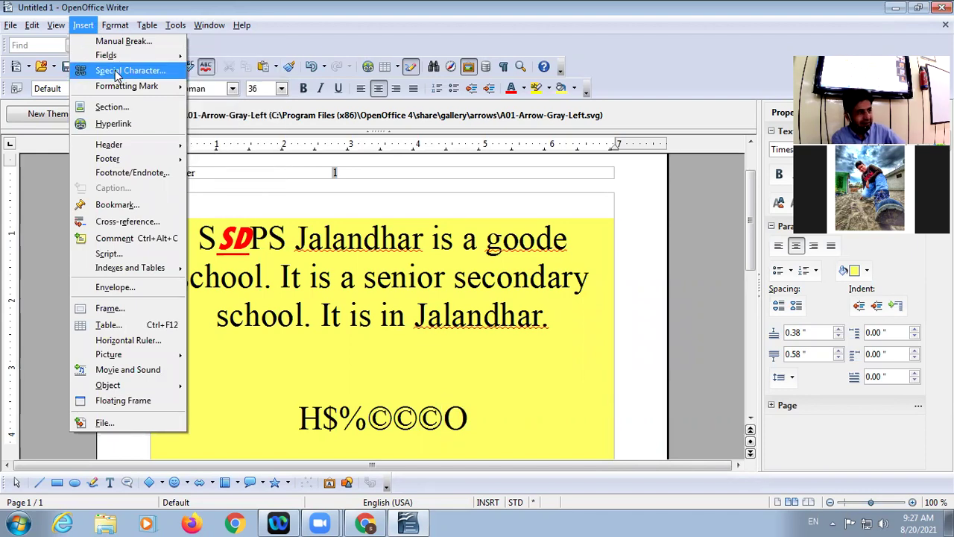
{"action": "left_click", "coordinate": [119, 71]}
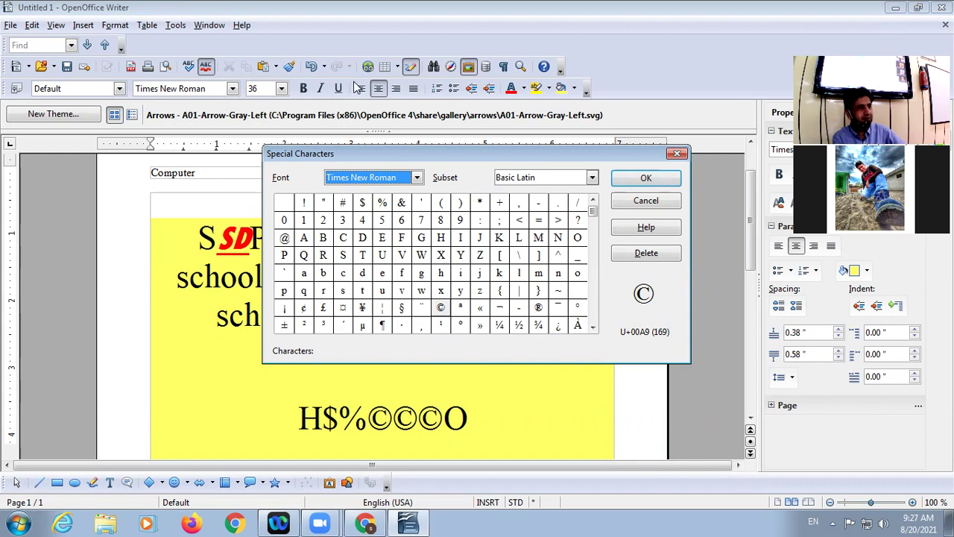
{"action": "left_click", "coordinate": [366, 524]}
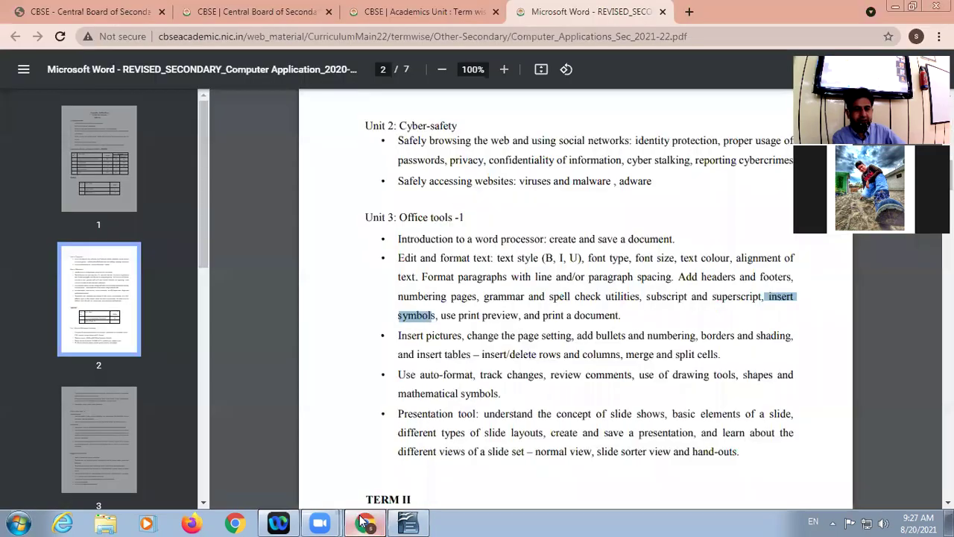
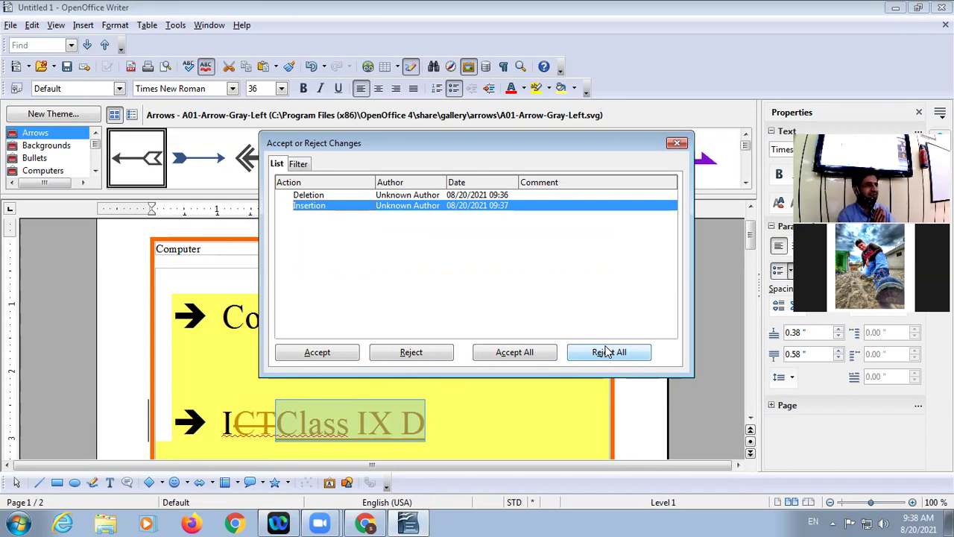
- Close the Accept or Reject Changes dialog and check the "track changes" topic in the syllabus PDF in Chrome, returning to OpenOffice Writer
{"action": "left_click", "coordinate": [677, 142]}
{"action": "left_click", "coordinate": [32, 27]}
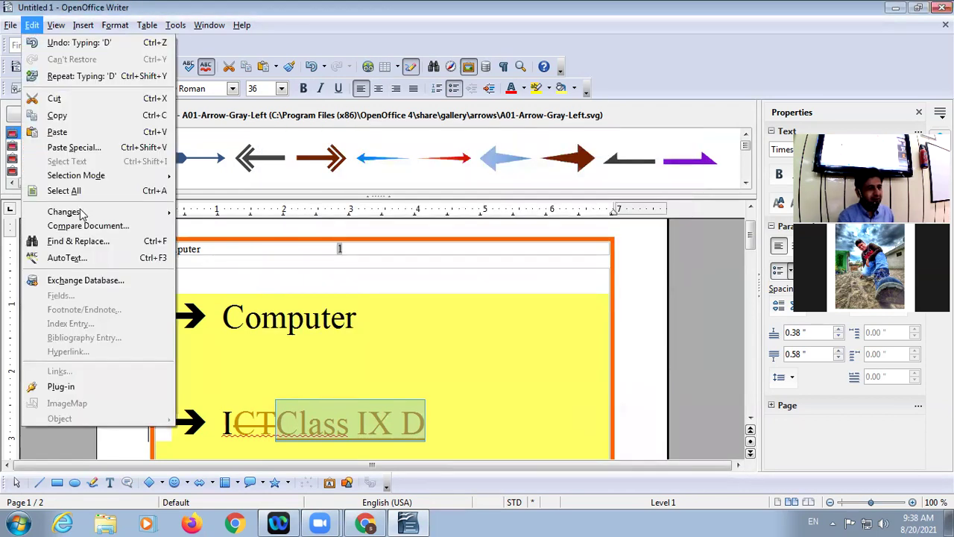
{"action": "mouse_move", "coordinate": [82, 213]}
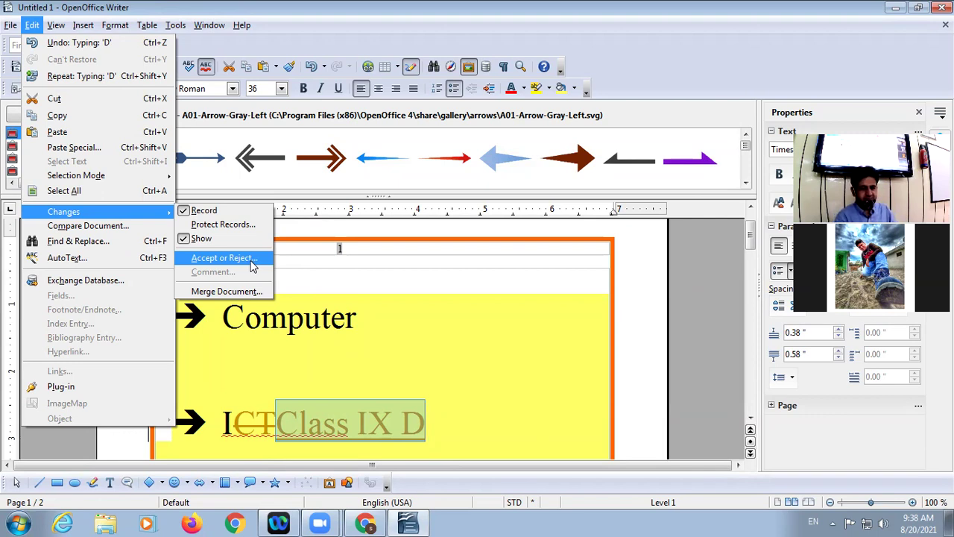
{"action": "left_click", "coordinate": [373, 522]}
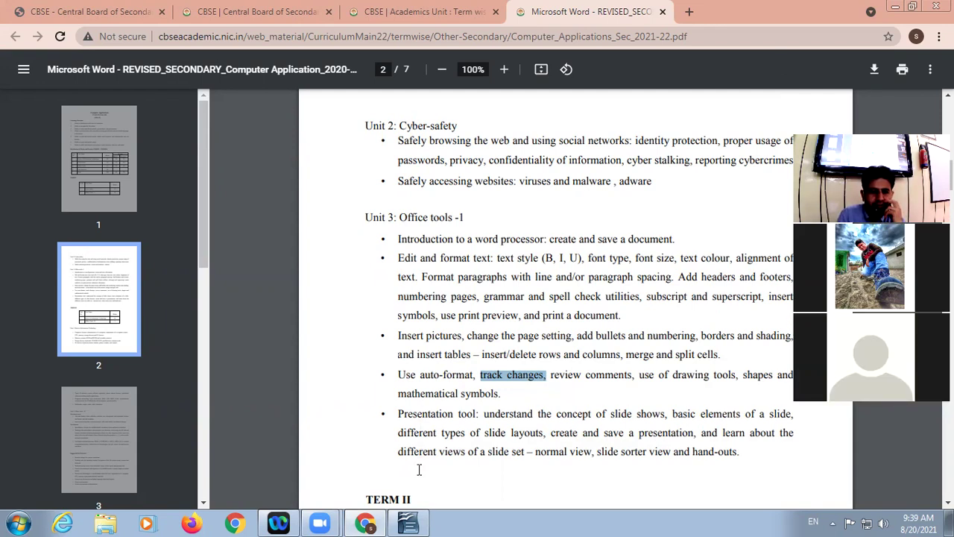
{"action": "left_click", "coordinate": [408, 524]}
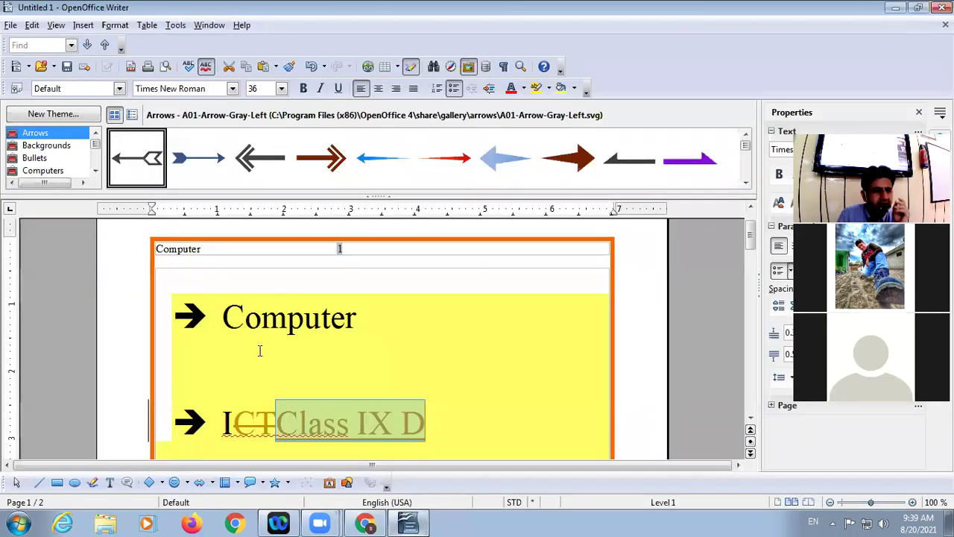
{"action": "left_click", "coordinate": [32, 25]}
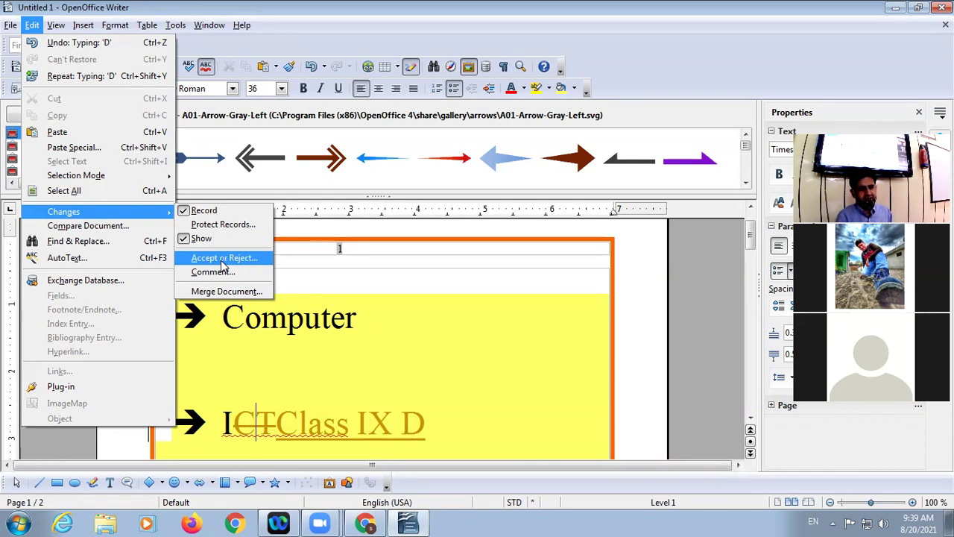
{"action": "left_click", "coordinate": [216, 273]}
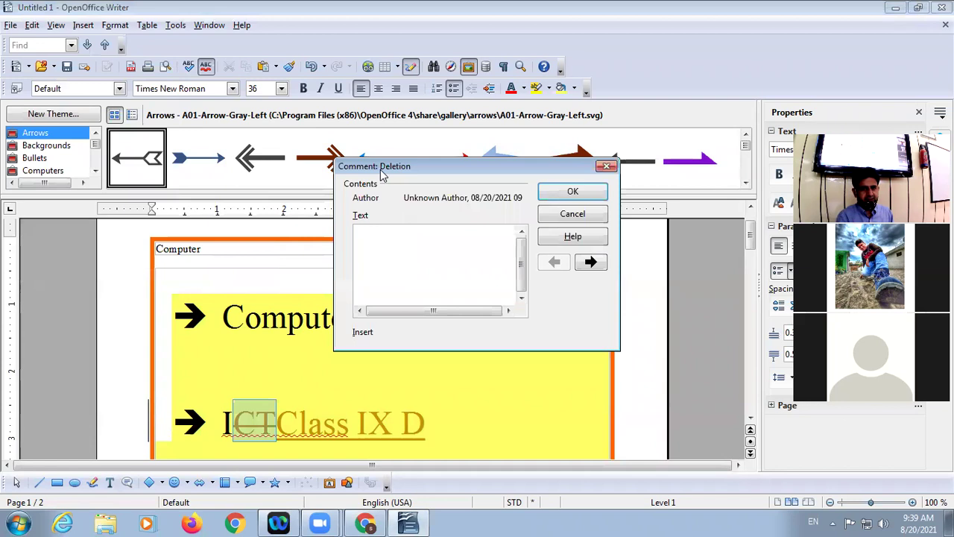
{"action": "left_click", "coordinate": [606, 167]}
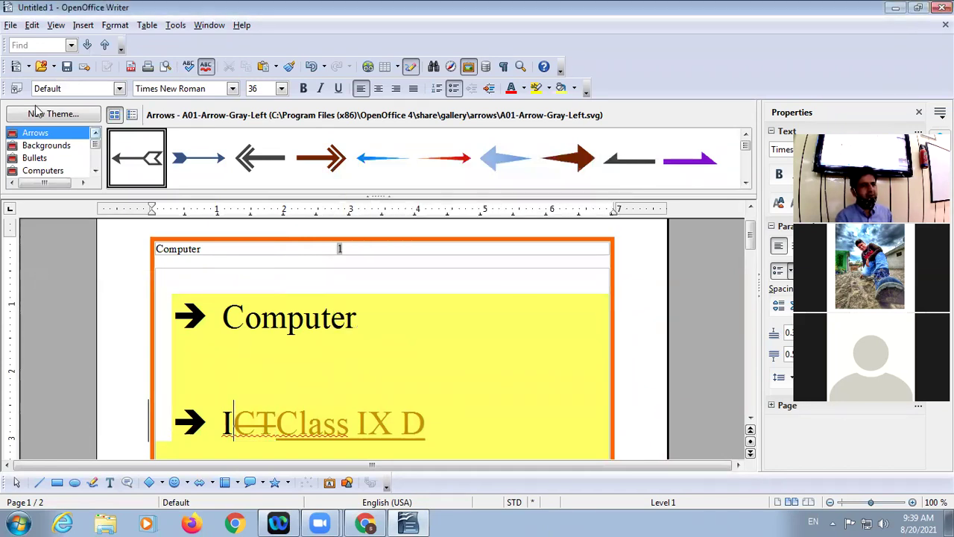
- Add the comment "This delection was due to change in syllabus" to the tracked deletion of "CT"
{"action": "left_click", "coordinate": [32, 27]}
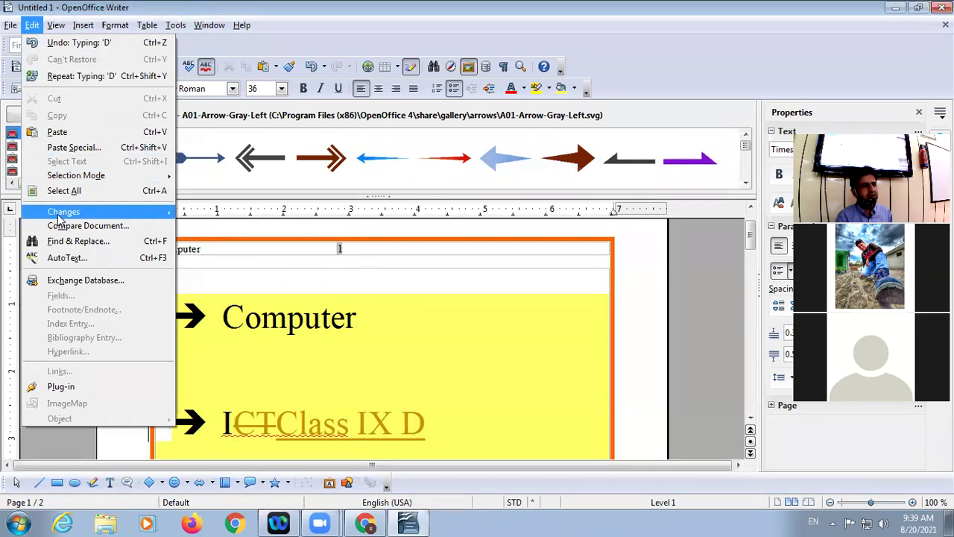
{"action": "left_click", "coordinate": [212, 272]}
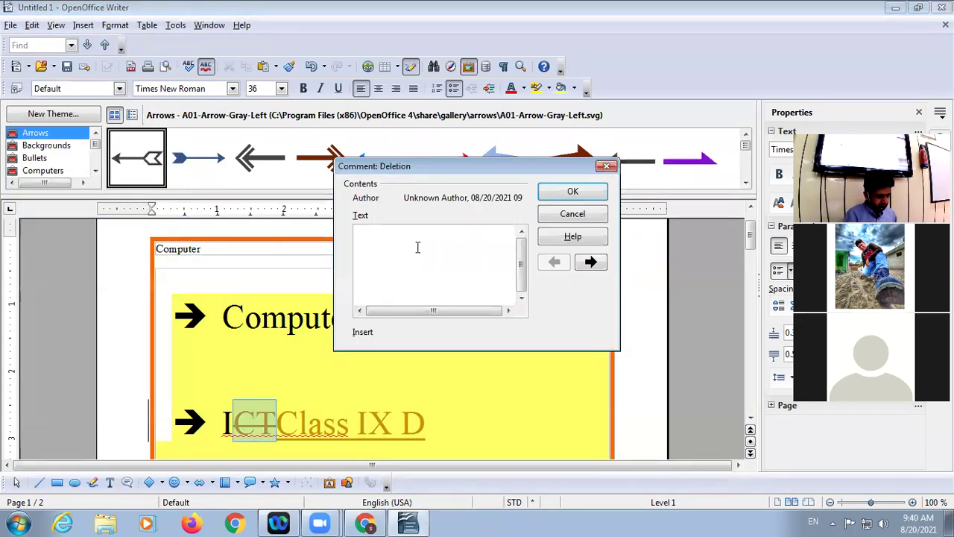
{"action": "type", "text": "This"}
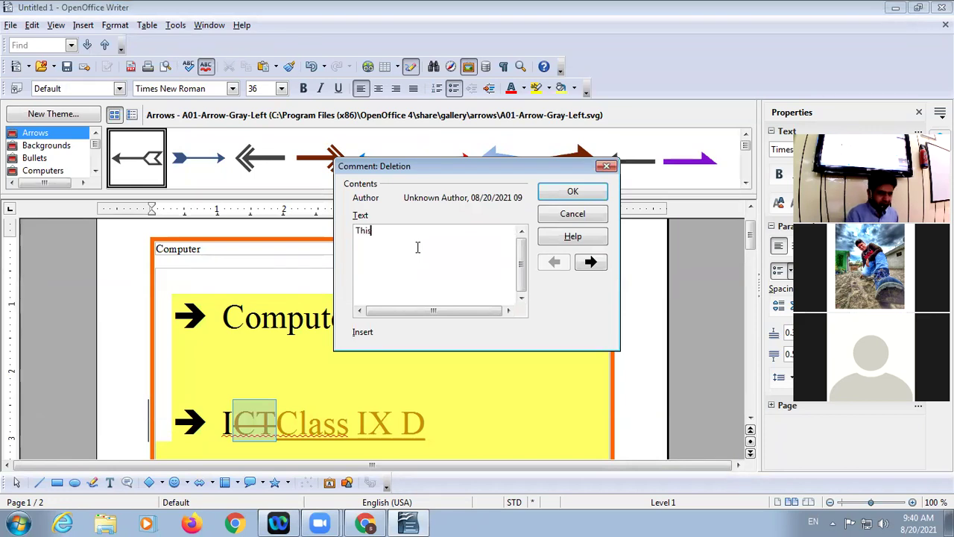
{"action": "type", "text": " delection was due to change"}
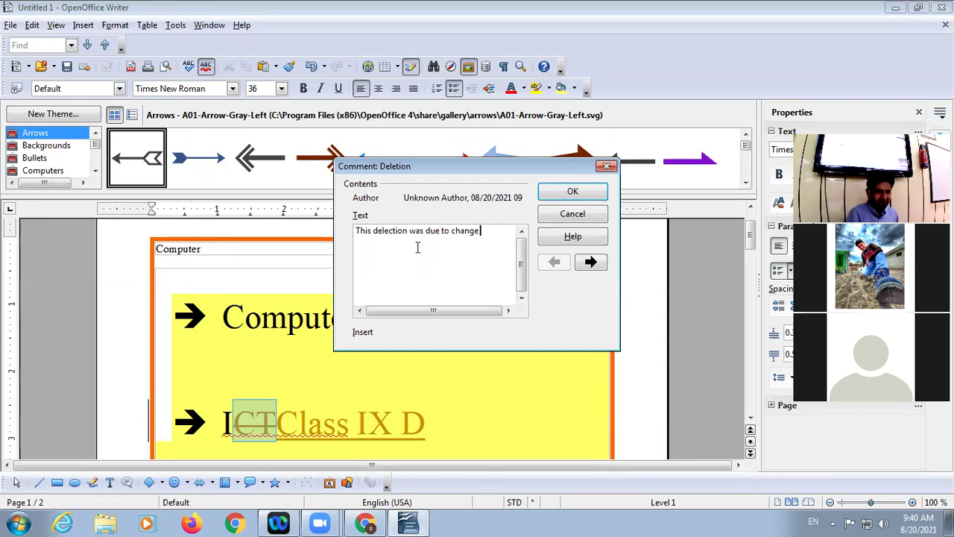
{"action": "type", "text": " iu"}
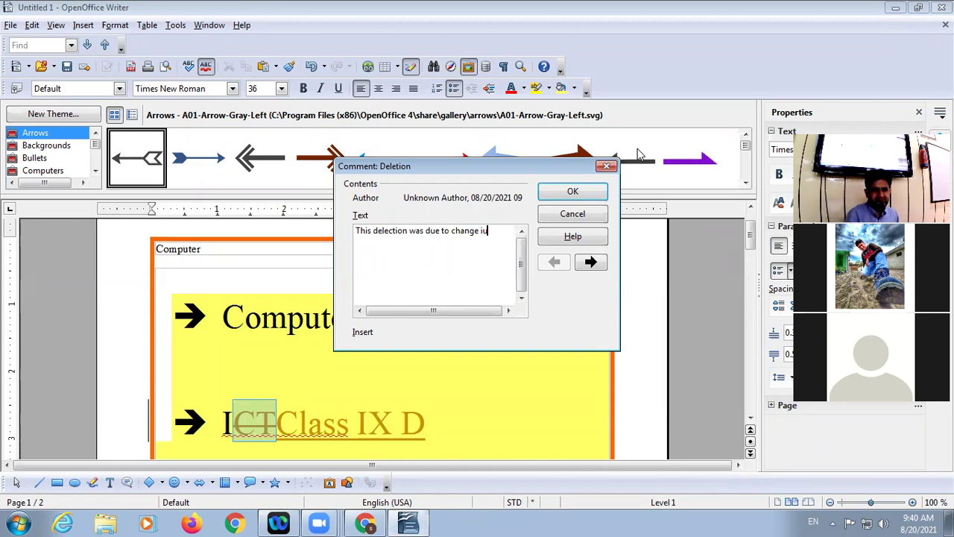
{"action": "triple_click", "coordinate": [506, 234]}
{"action": "left_click", "coordinate": [506, 233]}
{"action": "key", "text": "BackSpace"}
{"action": "type", "text": "n s"}
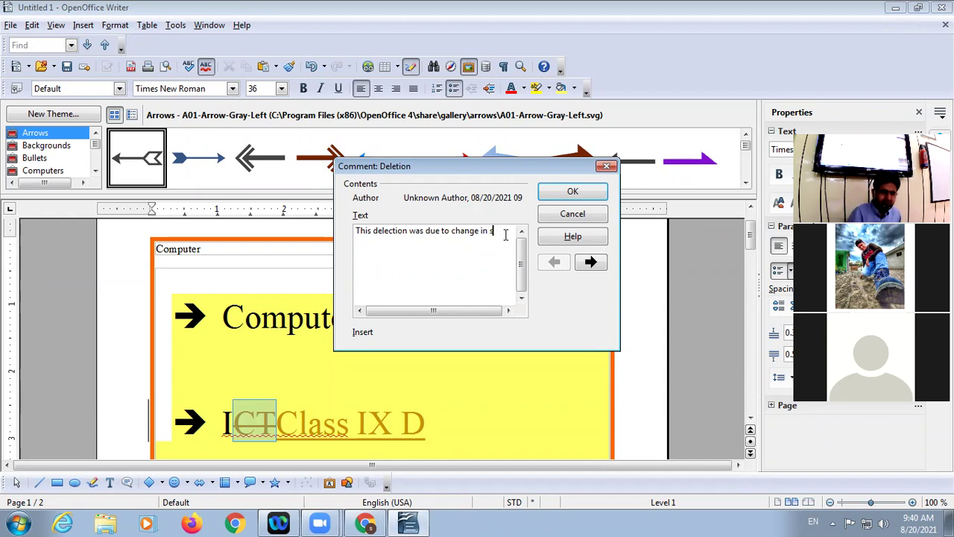
{"action": "type", "text": "yllabus"}
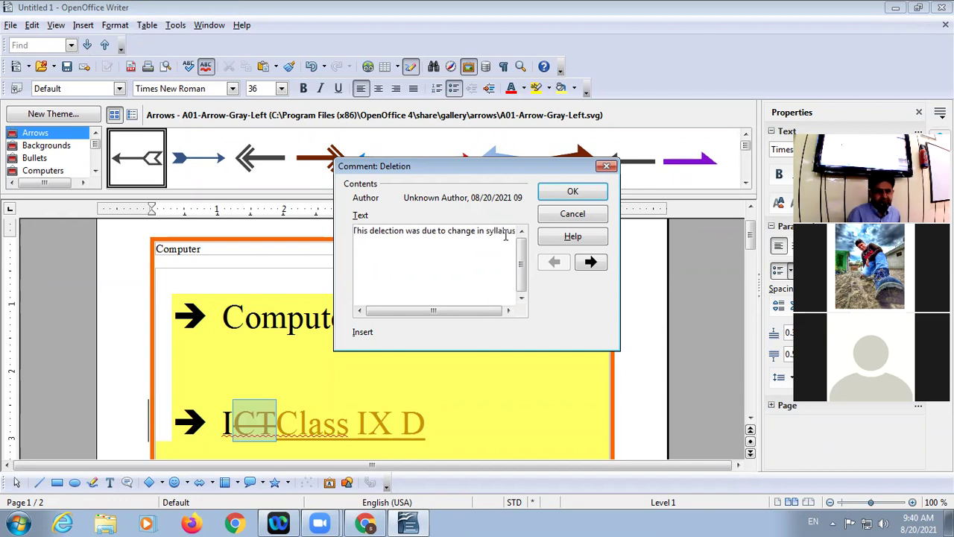
{"action": "left_click", "coordinate": [586, 196]}
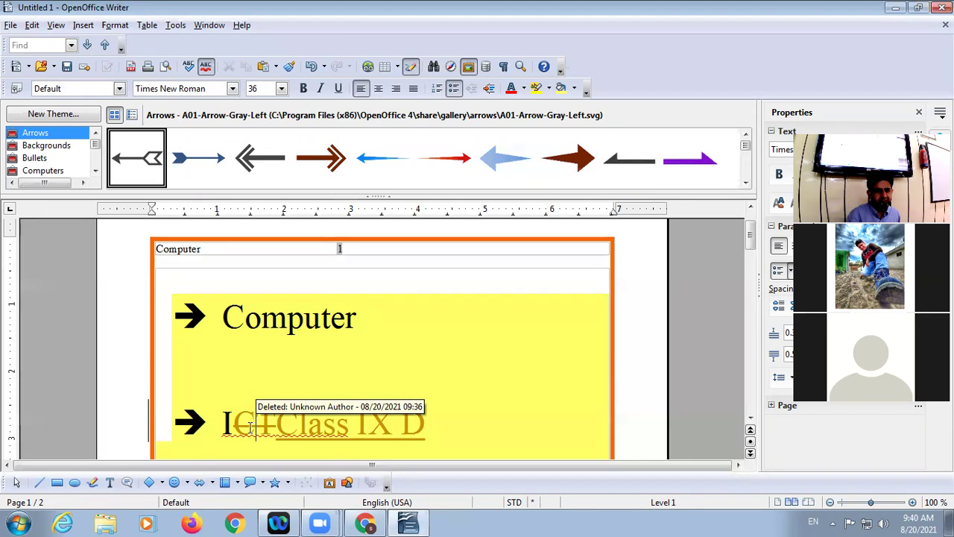
{"action": "left_click", "coordinate": [308, 427]}
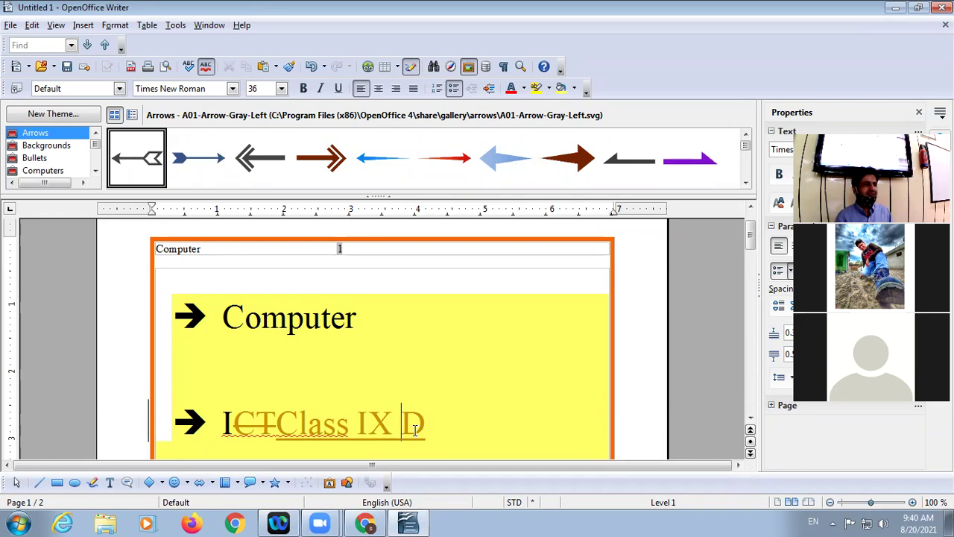
- In the Writer options for tracked changes, set insertions to display with a double underline in the colour Blue 2
{"action": "left_click", "coordinate": [176, 25]}
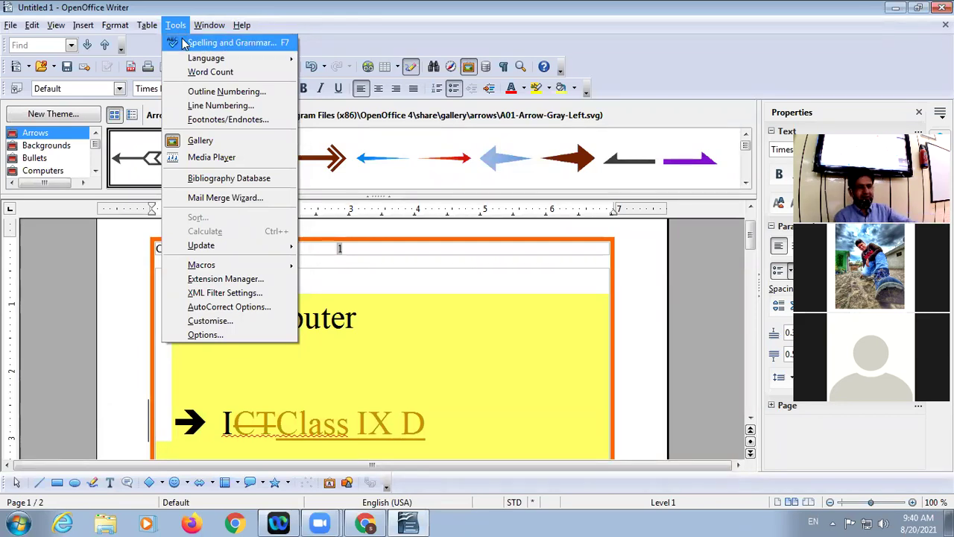
{"action": "left_click", "coordinate": [233, 337]}
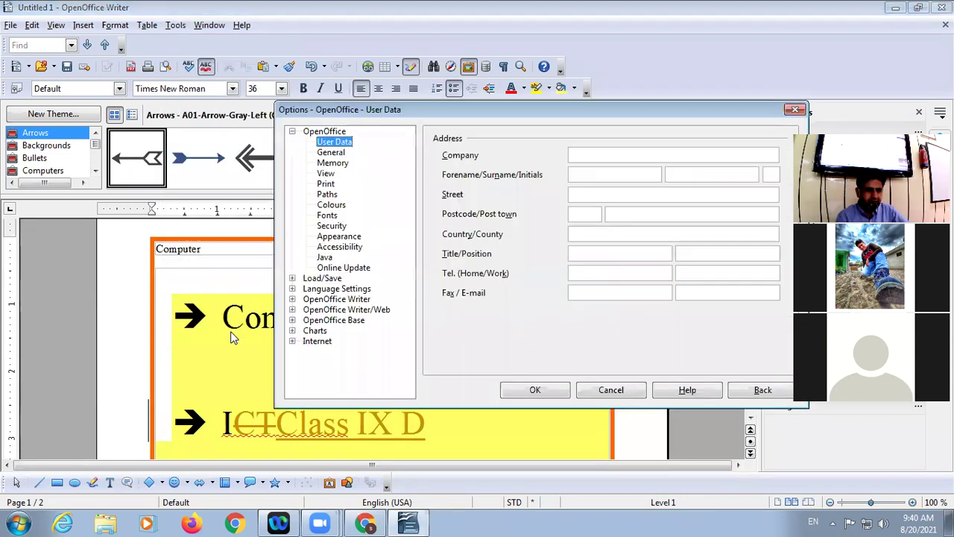
{"action": "left_click", "coordinate": [293, 299]}
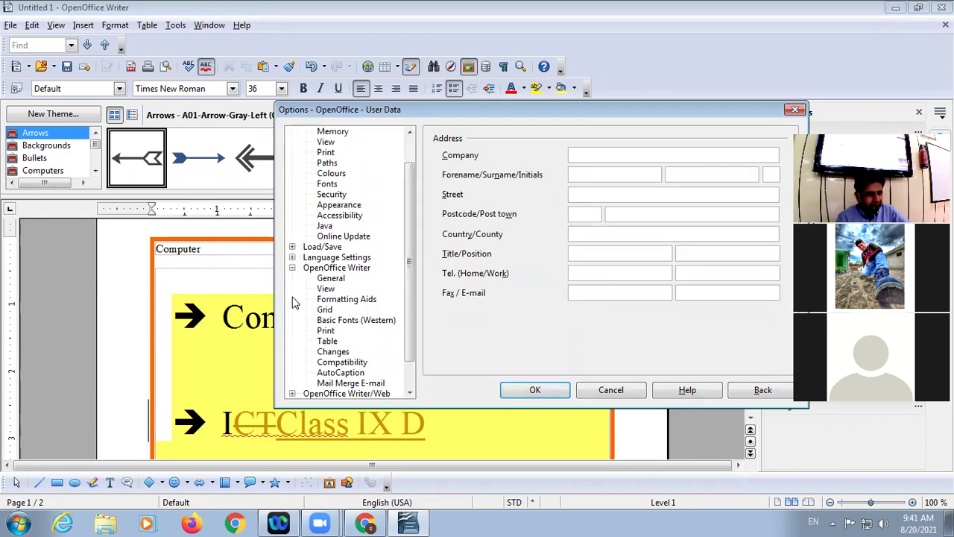
{"action": "left_click", "coordinate": [337, 353]}
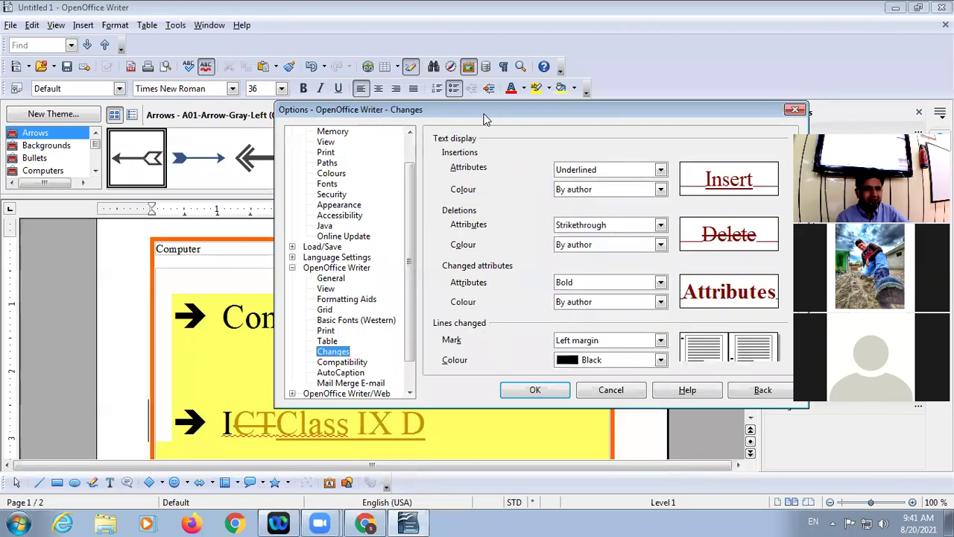
{"action": "left_click_drag", "start_coordinate": [483, 118], "coordinate": [258, 91]}
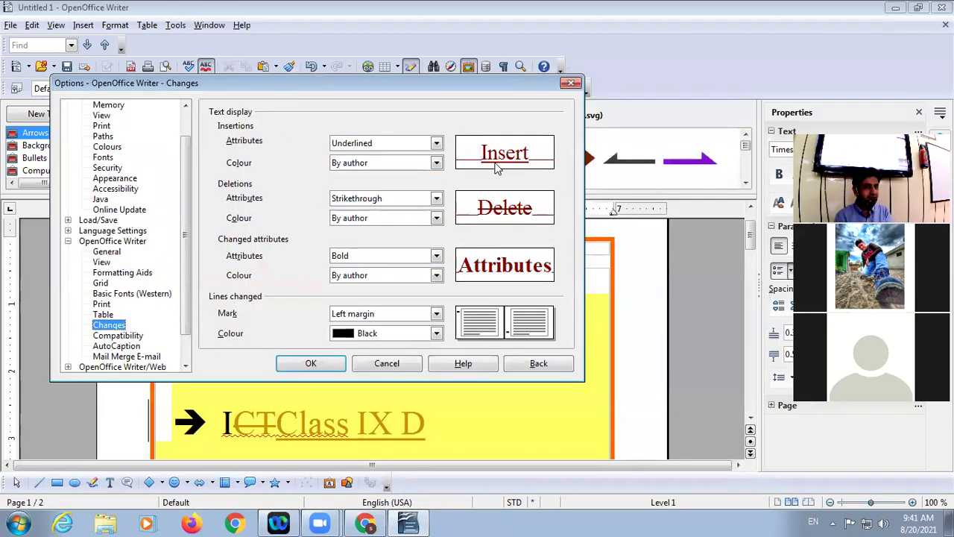
{"action": "left_click", "coordinate": [436, 144]}
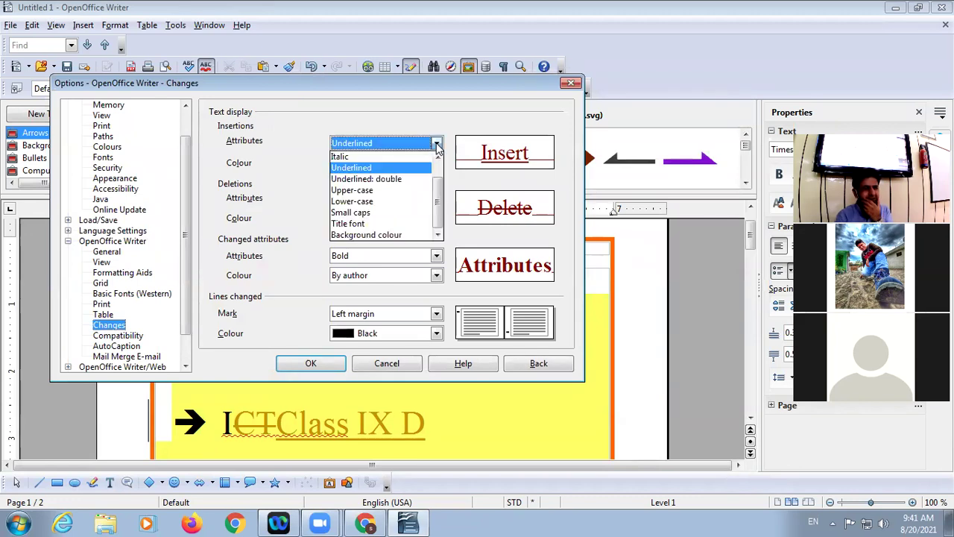
{"action": "left_click", "coordinate": [416, 179]}
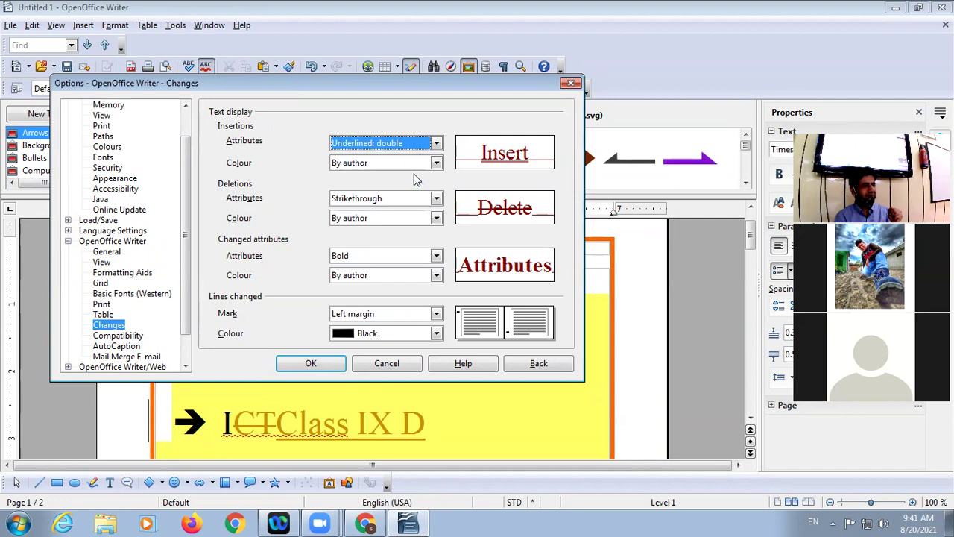
{"action": "left_click", "coordinate": [437, 164]}
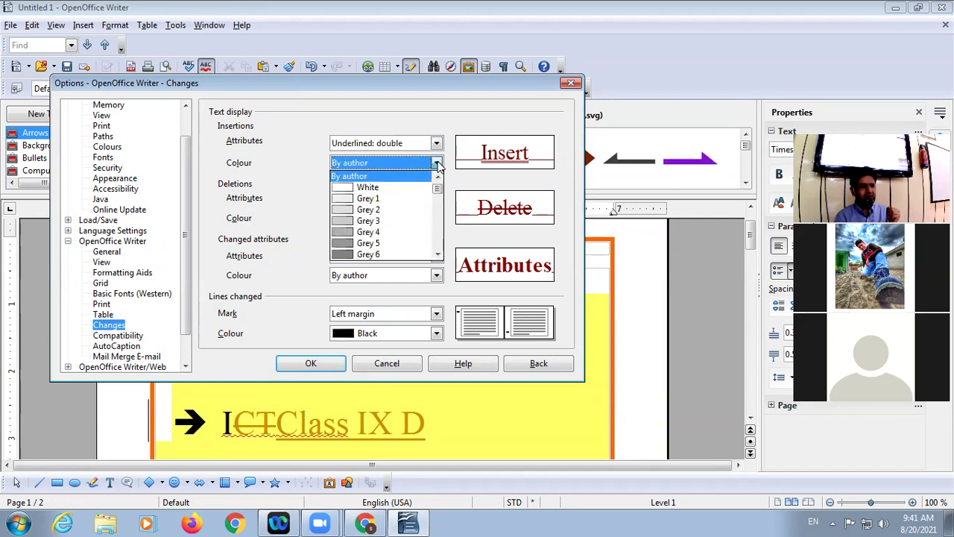
{"action": "left_click_drag", "start_coordinate": [438, 191], "coordinate": [440, 213]}
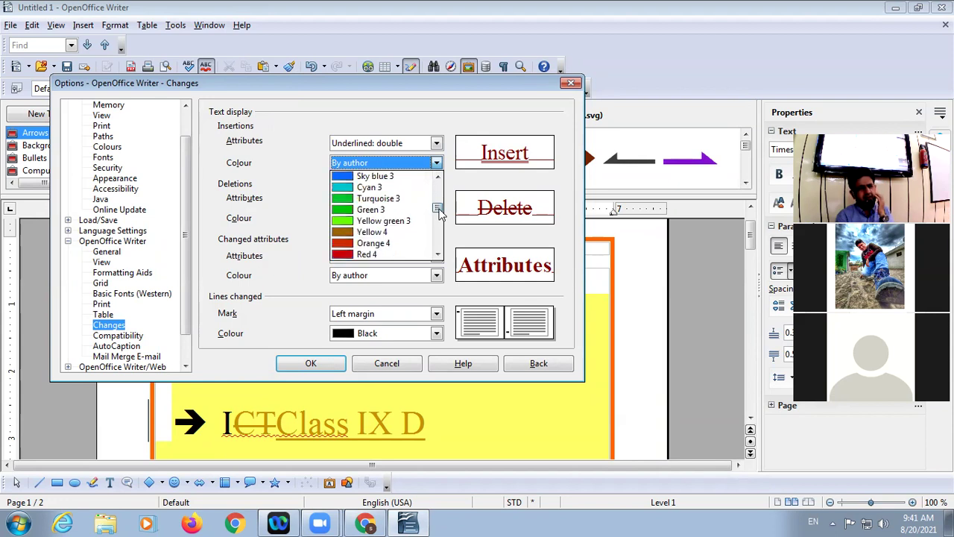
{"action": "scroll", "coordinate": [440, 212], "scroll_direction": "up", "scroll_amount": 5}
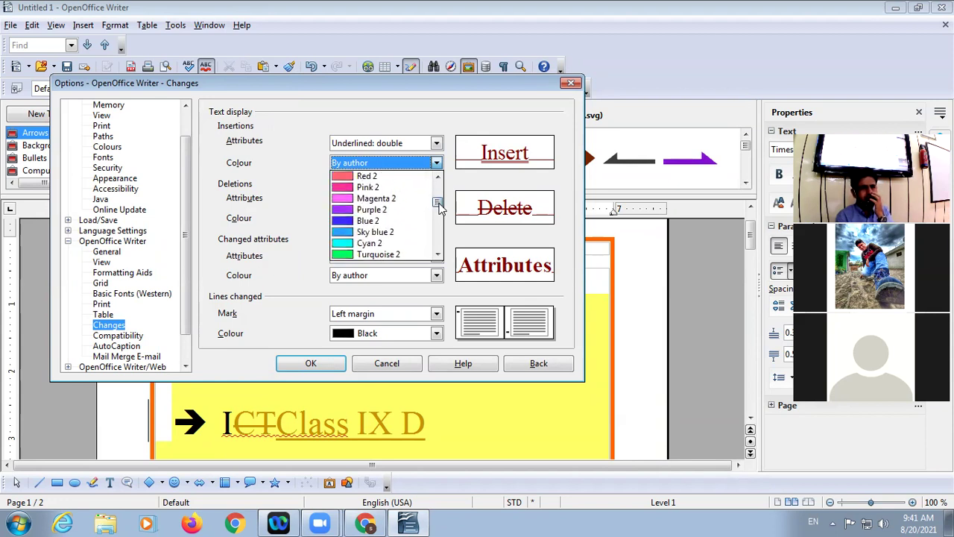
{"action": "left_click", "coordinate": [342, 221]}
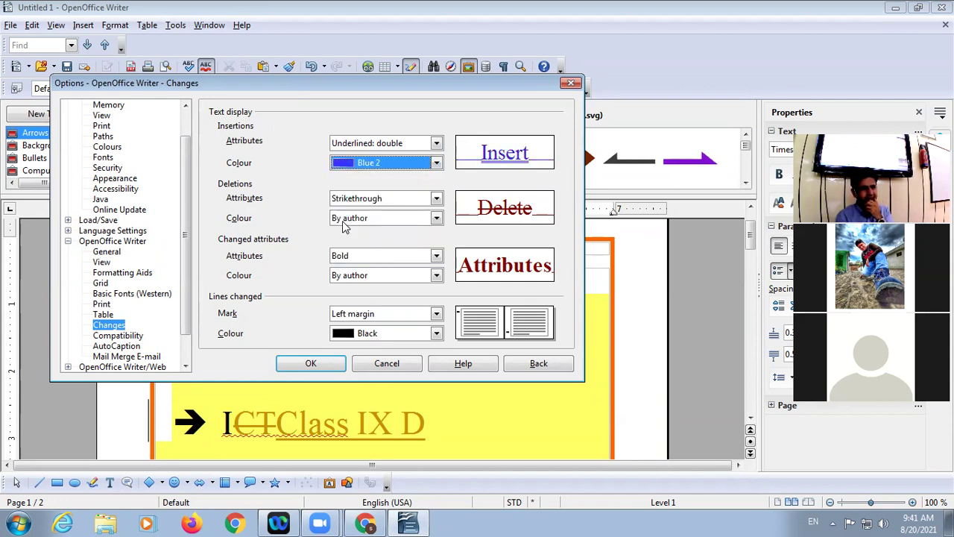
- Set tracked deletions to display with the Background colour attribute in Orange 3 and apply the options
{"action": "left_click", "coordinate": [437, 219]}
{"action": "left_click_drag", "start_coordinate": [439, 243], "coordinate": [439, 258]}
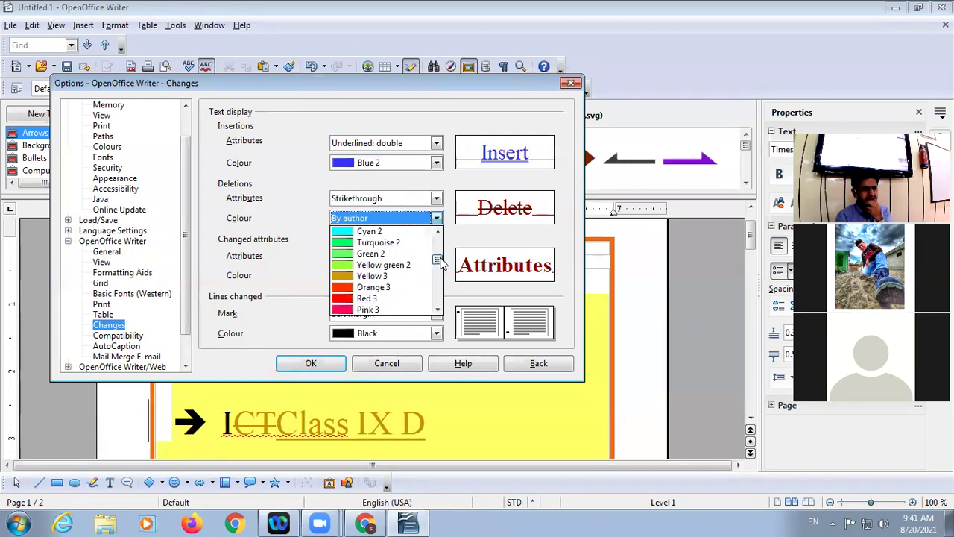
{"action": "left_click", "coordinate": [365, 287]}
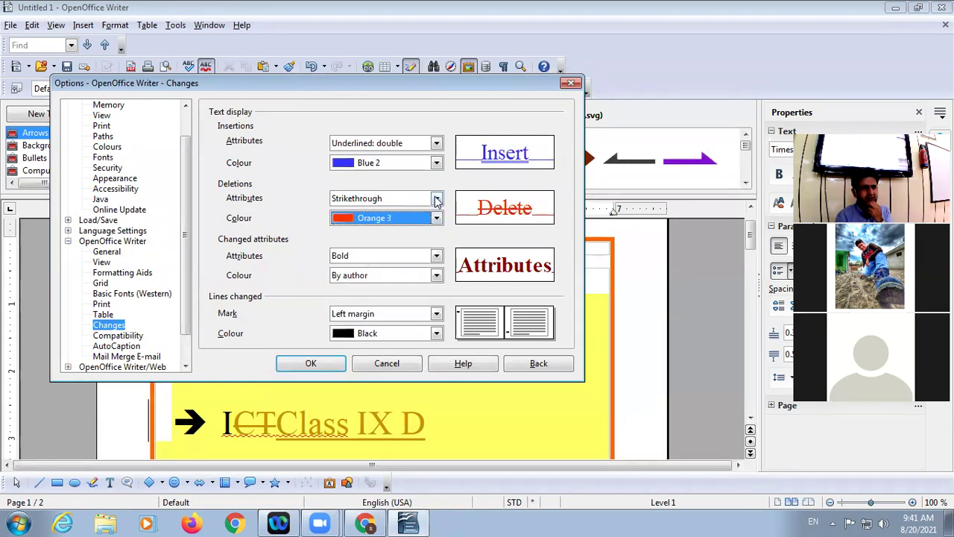
{"action": "left_click", "coordinate": [437, 199]}
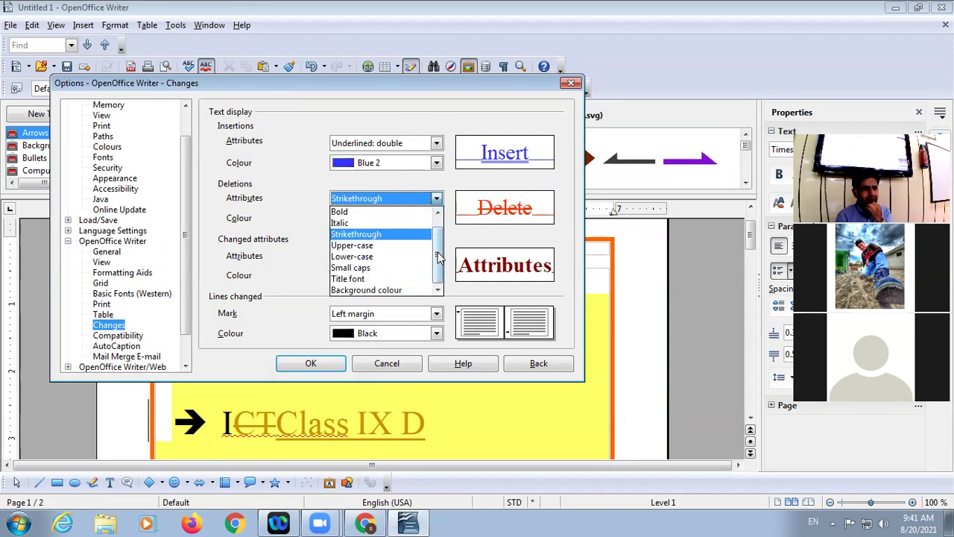
{"action": "left_click", "coordinate": [395, 290]}
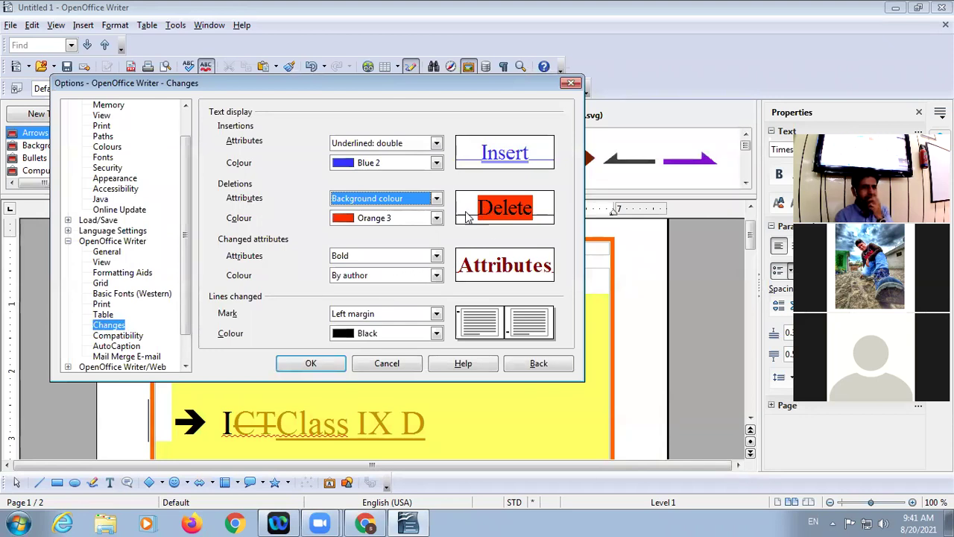
{"action": "left_click", "coordinate": [310, 364]}
- Examine the tracked deletion "CT" and the insertion "Class IX D" in the document, and reopen the Writer options for tracked changes
{"action": "scroll", "coordinate": [349, 368], "scroll_direction": "down", "scroll_amount": 2}
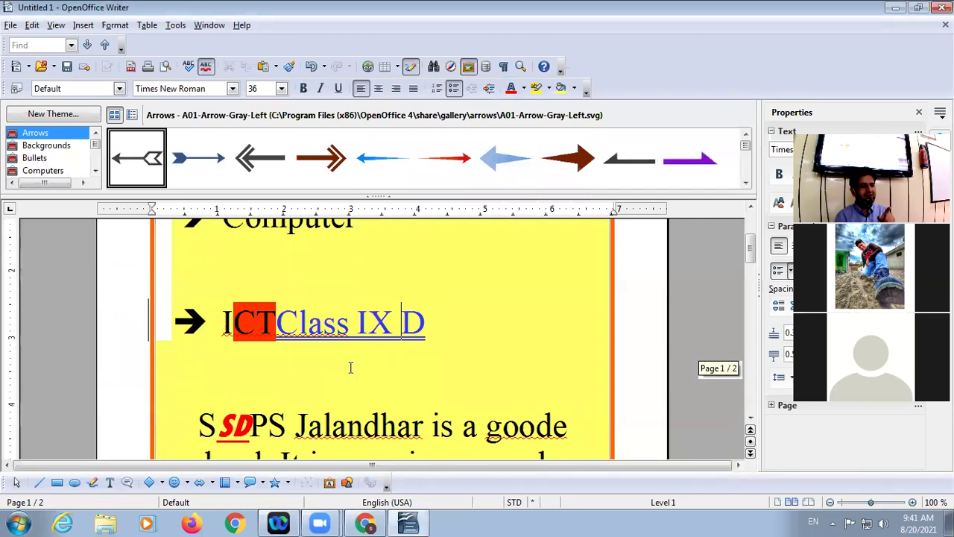
{"action": "mouse_move", "coordinate": [257, 324]}
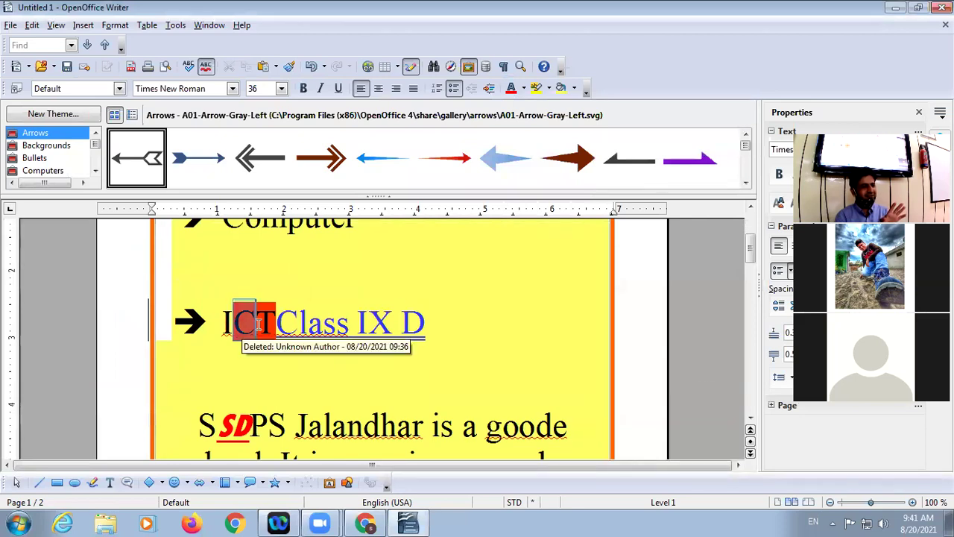
{"action": "left_click_drag", "start_coordinate": [415, 323], "coordinate": [276, 327]}
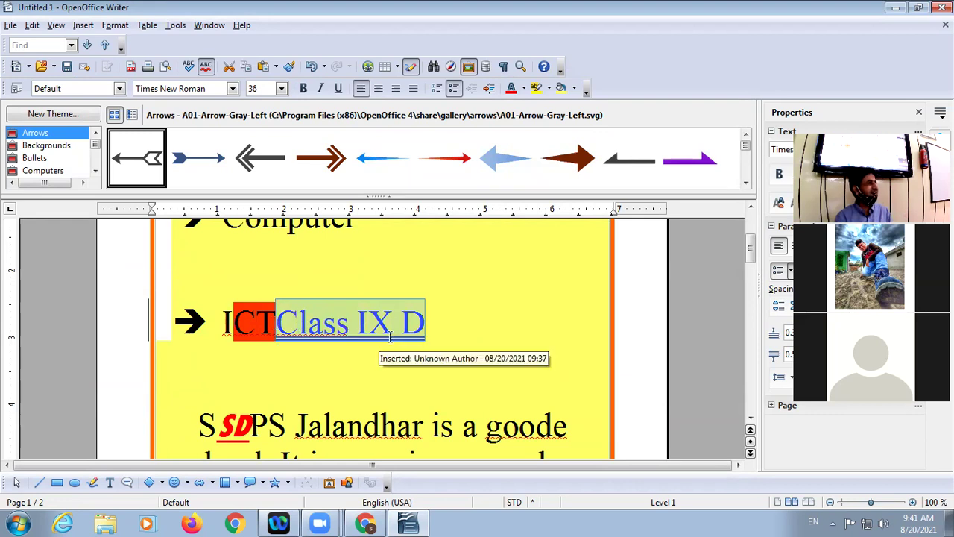
{"action": "left_click", "coordinate": [174, 25]}
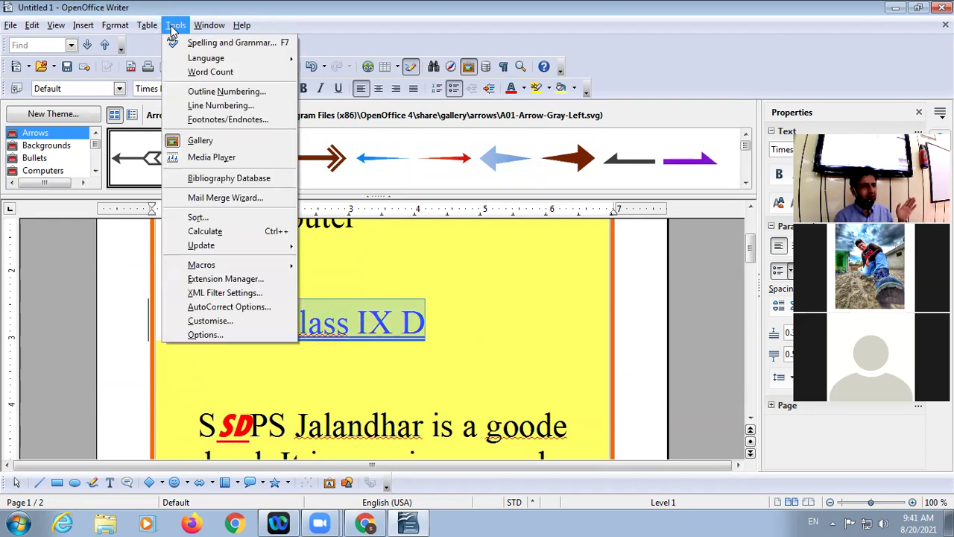
{"action": "left_click", "coordinate": [215, 337]}
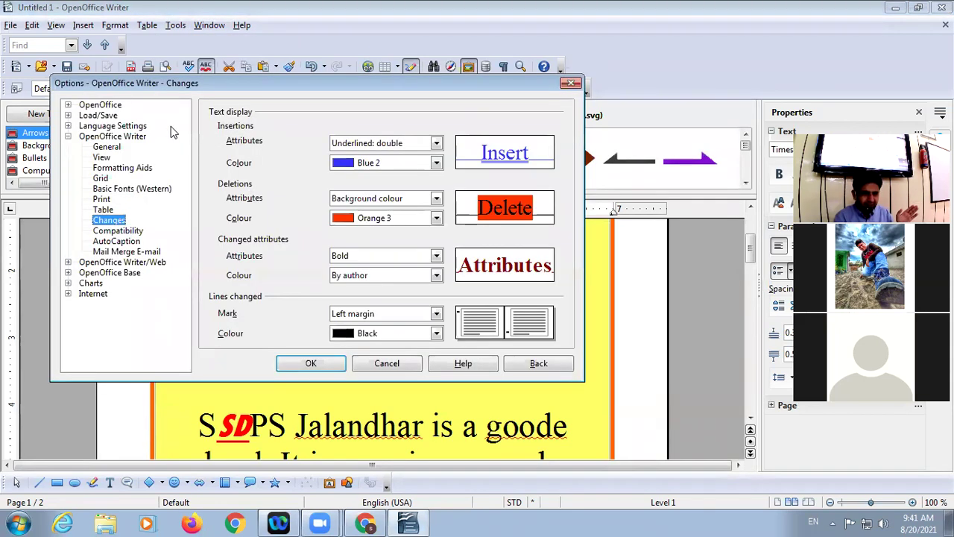